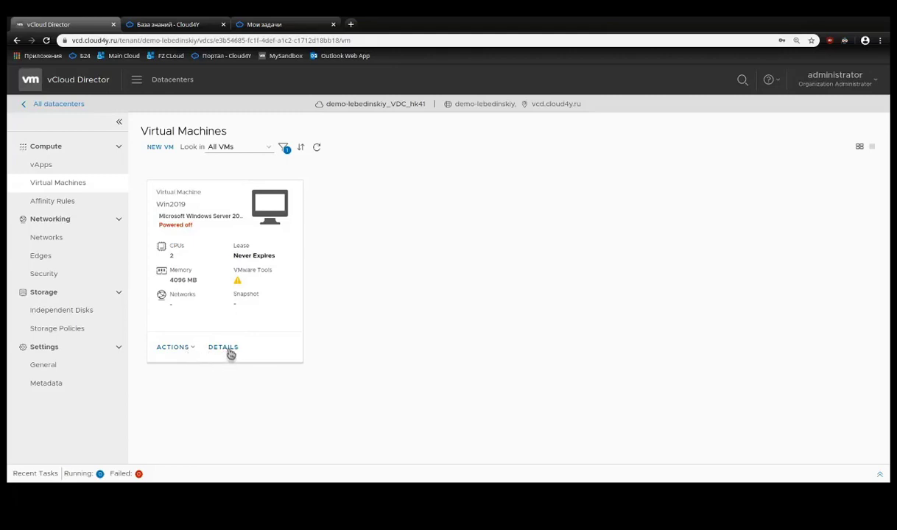
- Open the details of the Win2019 virtual machine and check its name and computer name
click(225, 349)
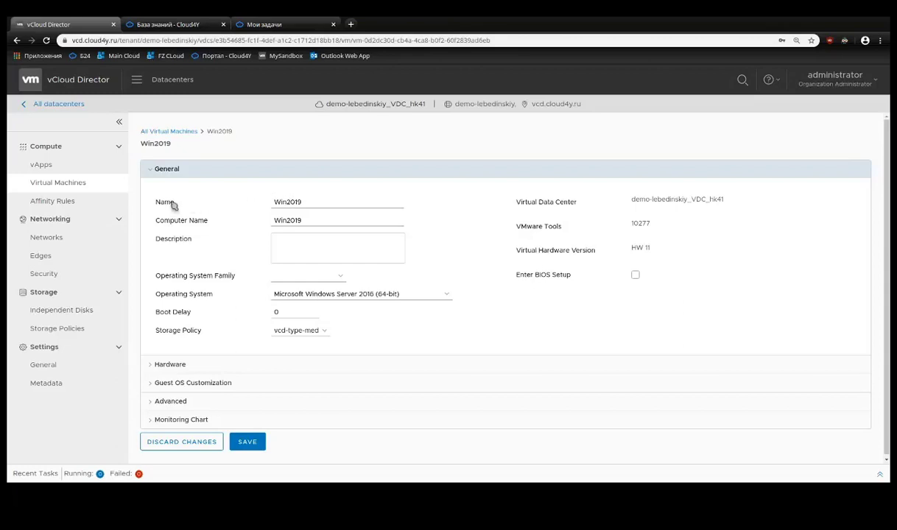
click(310, 202)
drag(310, 202, 274, 203)
double_click(304, 219)
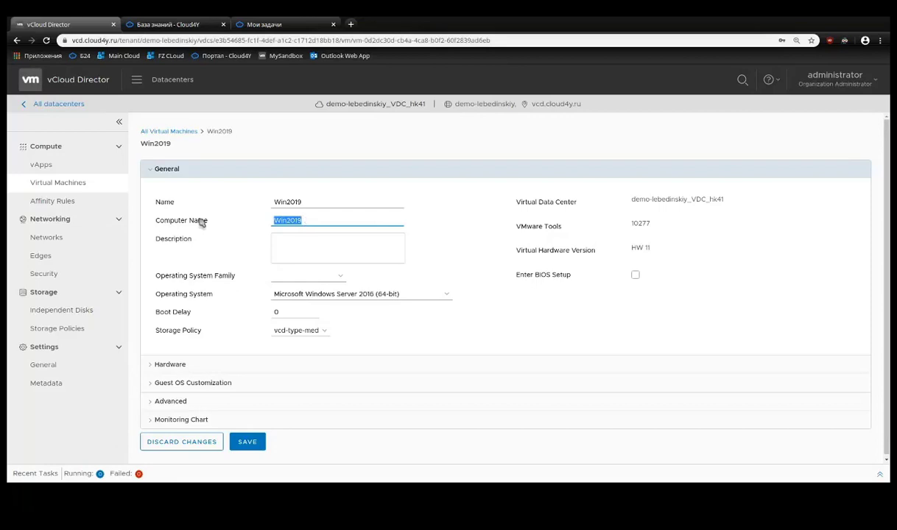
click(309, 201)
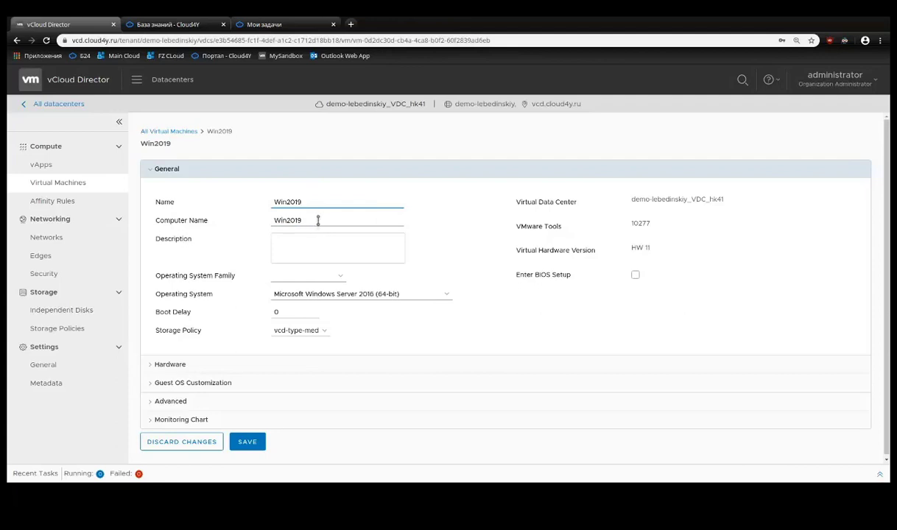
- Enter Cloud4y as the description and set the operating system family to Microsoft Windows, keeping Microsoft Windows Server 2016 (64-bit)
click(296, 245)
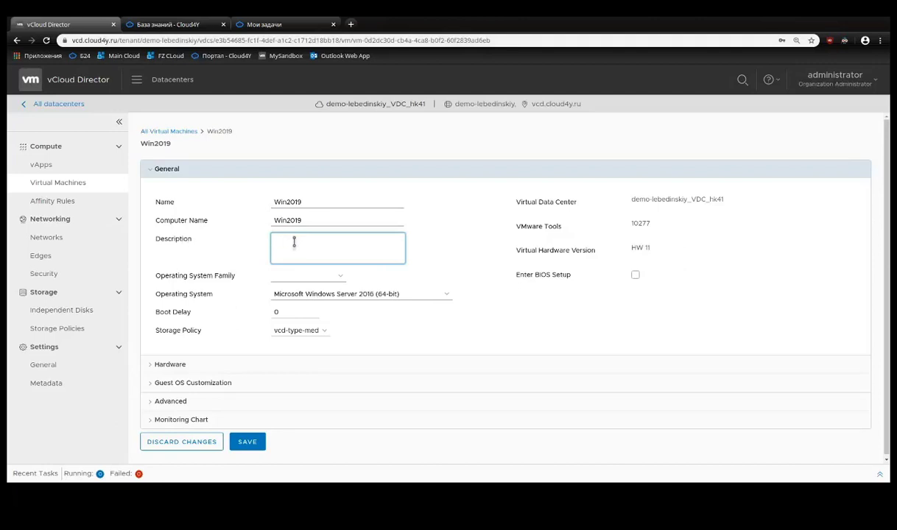
text(Cloud4y)
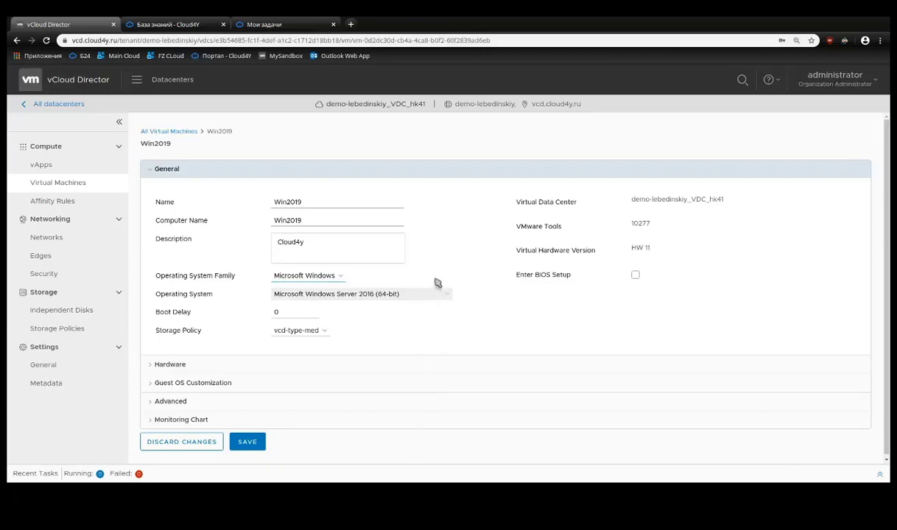
click(336, 297)
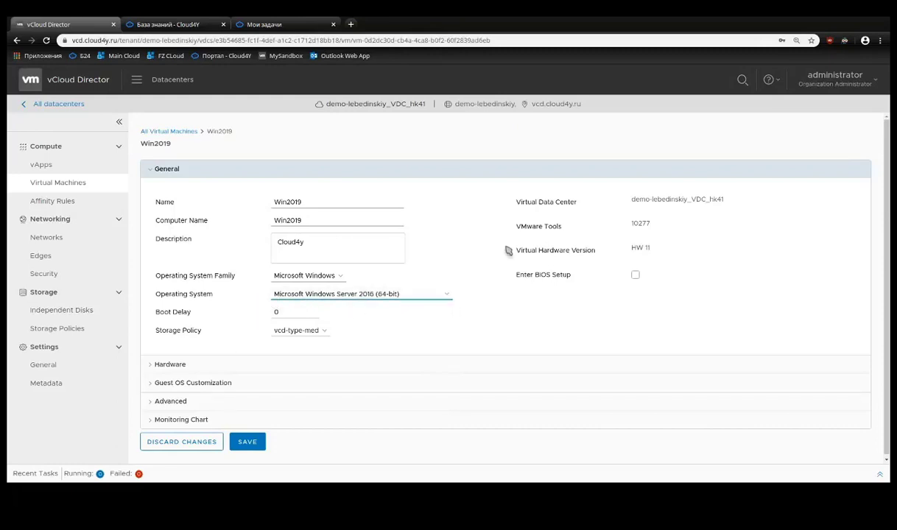
- Try the Enter BIOS Setup option and check the boot delay setting
click(637, 277)
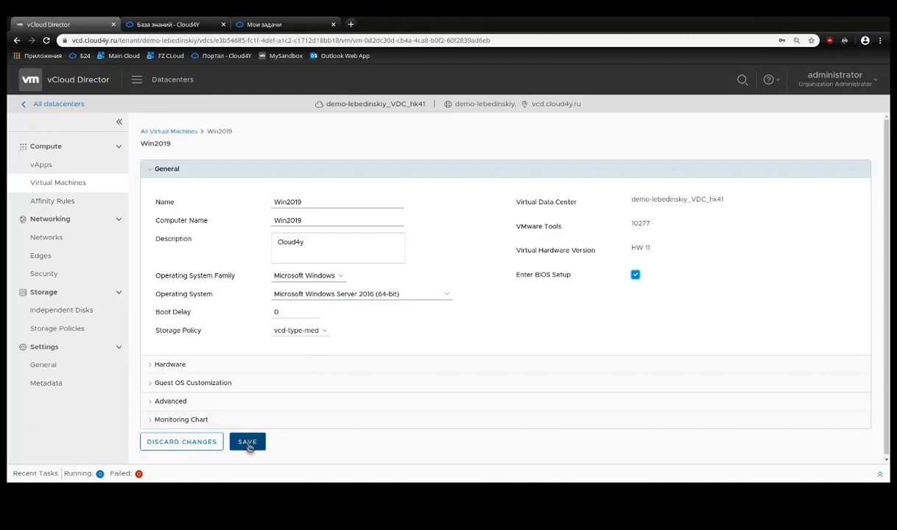
click(636, 277)
click(636, 277)
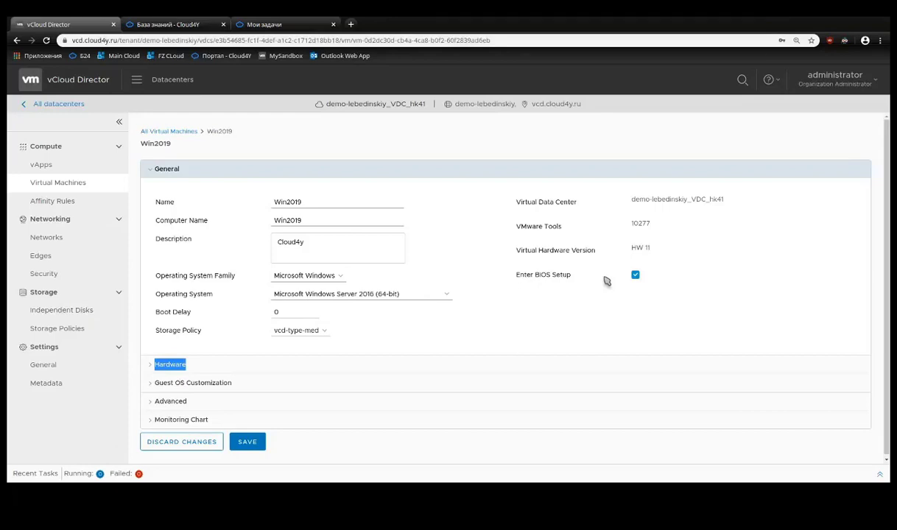
click(291, 312)
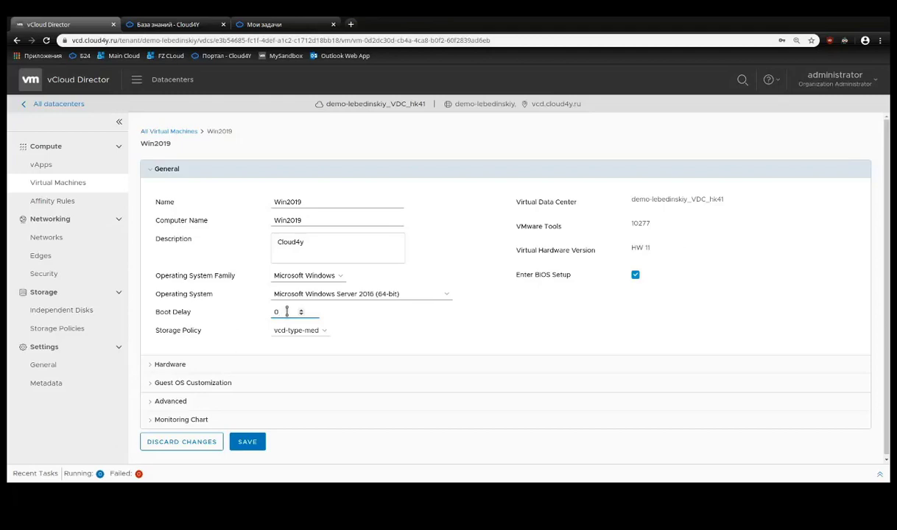
drag(274, 312, 296, 313)
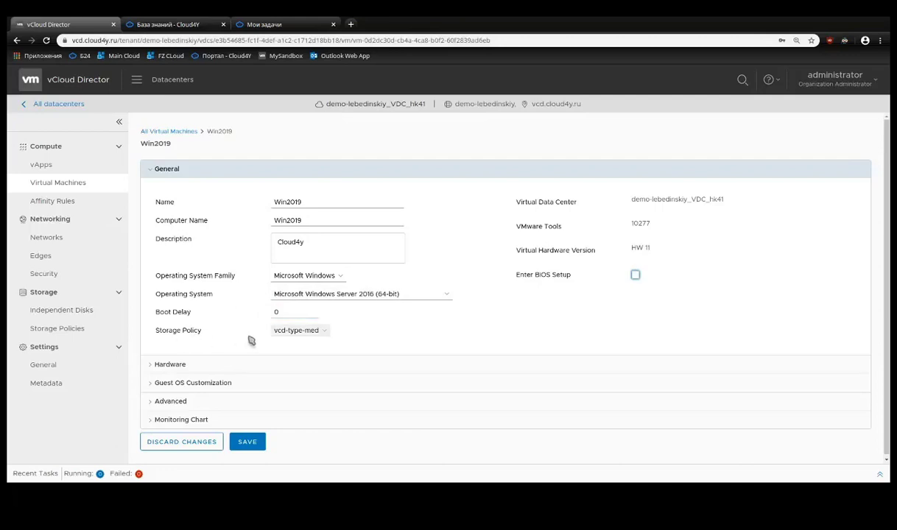
- Try the vcd-type-ssd and vcd-type-low storage policies for the virtual machine, ending on vcd-type-med
click(322, 346)
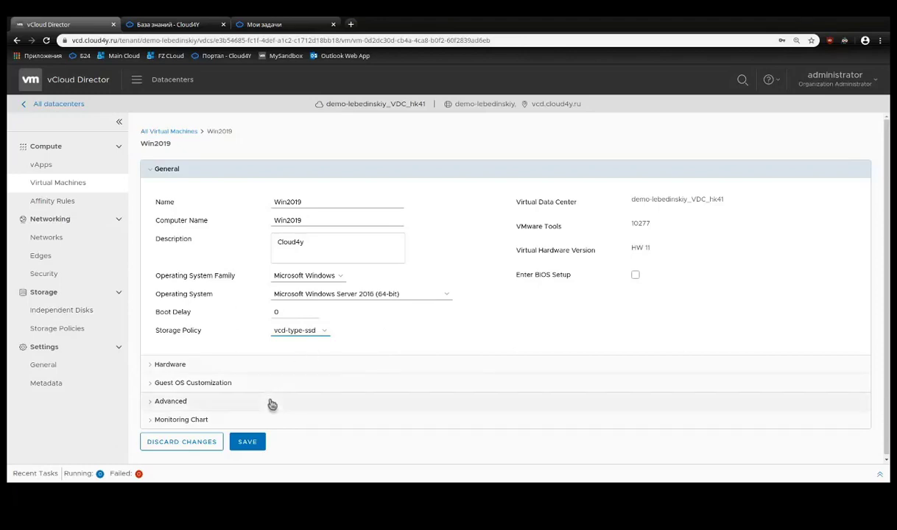
click(327, 331)
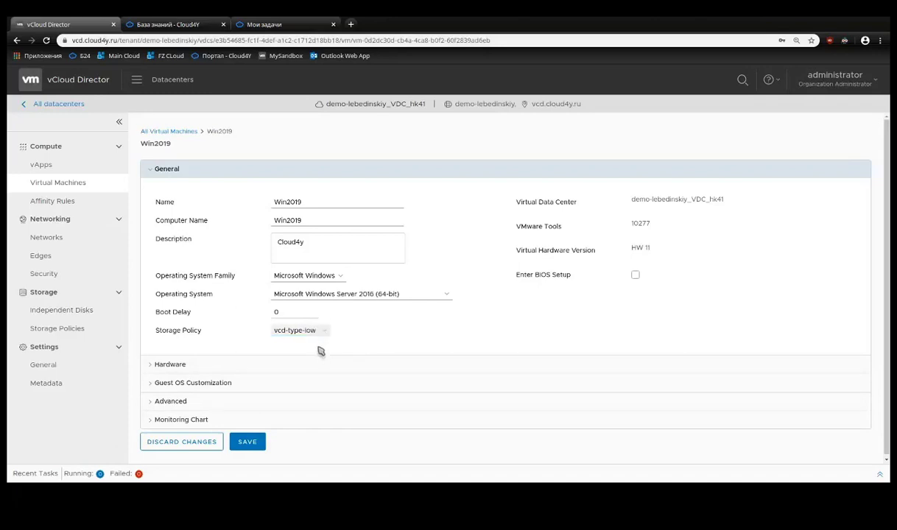
click(314, 361)
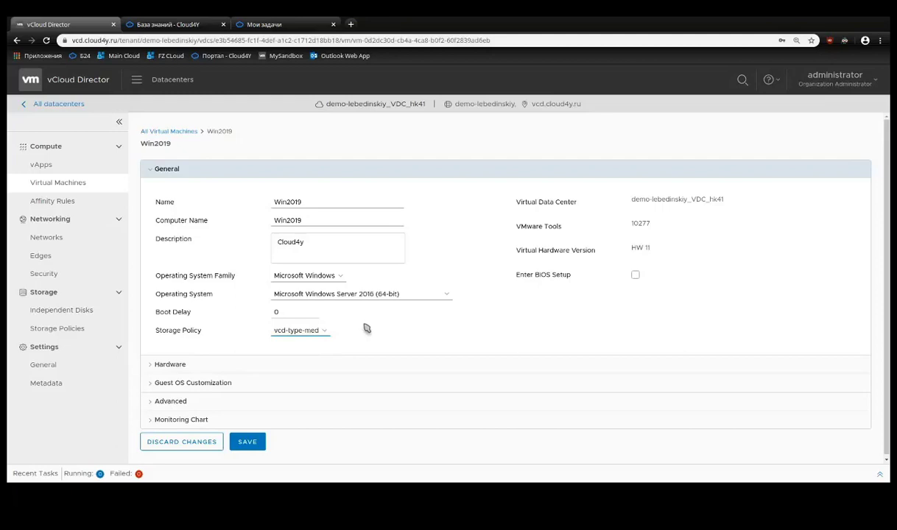
- Expand the hardware settings and set the number of virtual CPUs to 3 with 2 cores per socket
click(151, 366)
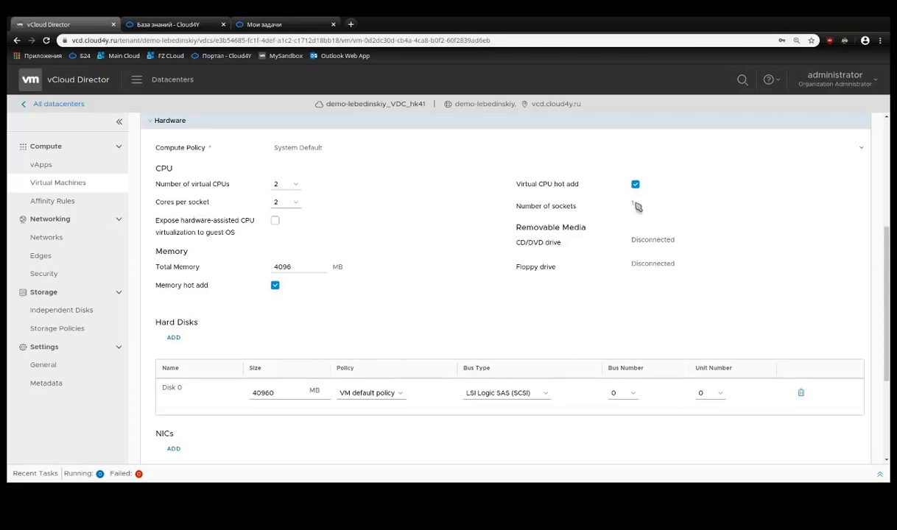
click(299, 202)
click(283, 214)
- Examine Disk 0's size and policy and compare them with the virtual machine's general storage policy
scroll(334, 271, down, 2)
scroll(319, 270, down, 1)
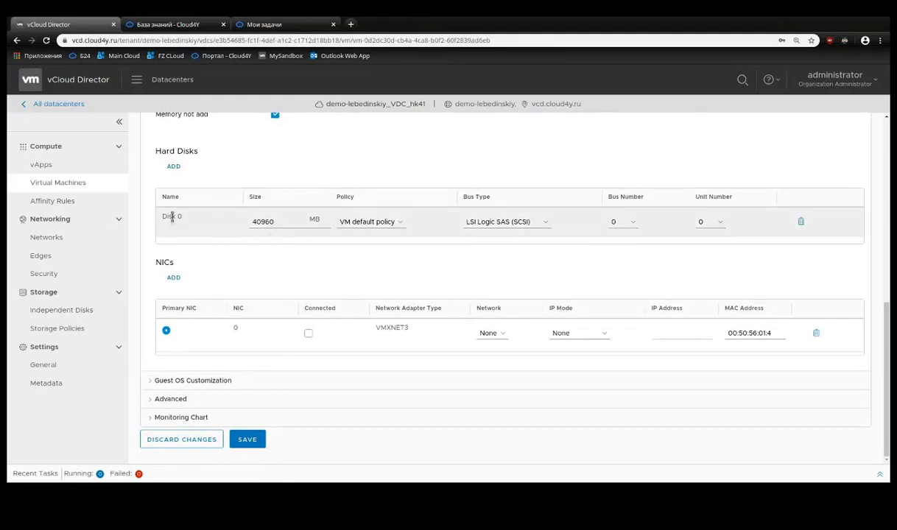
click(281, 221)
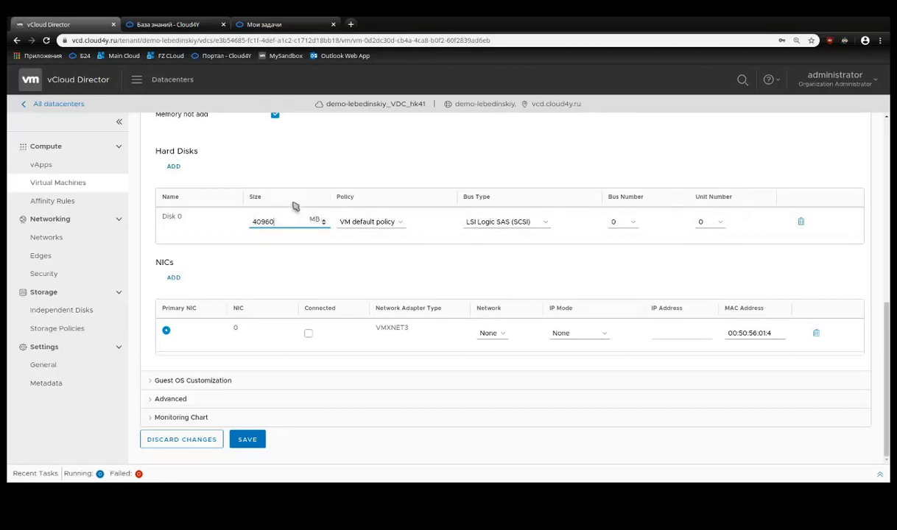
click(173, 167)
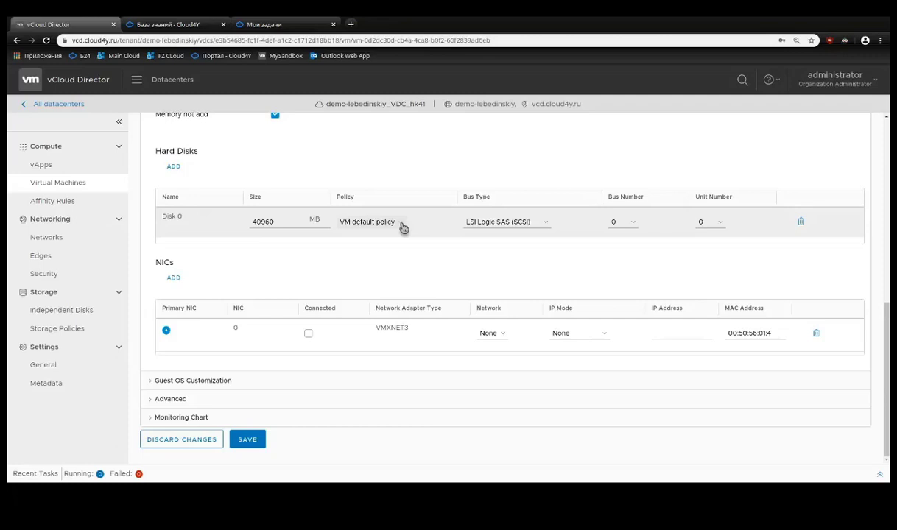
scroll(388, 221, up, 5)
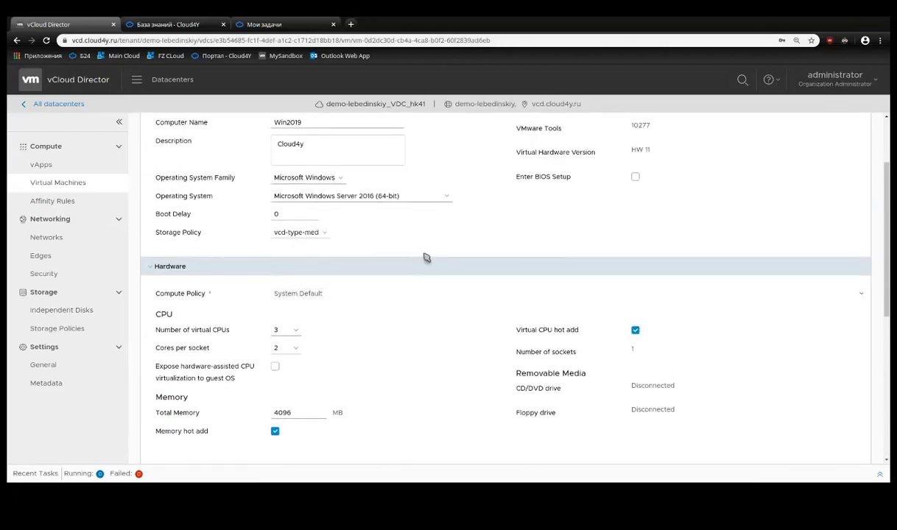
scroll(417, 254, down, 3)
scroll(431, 263, down, 1)
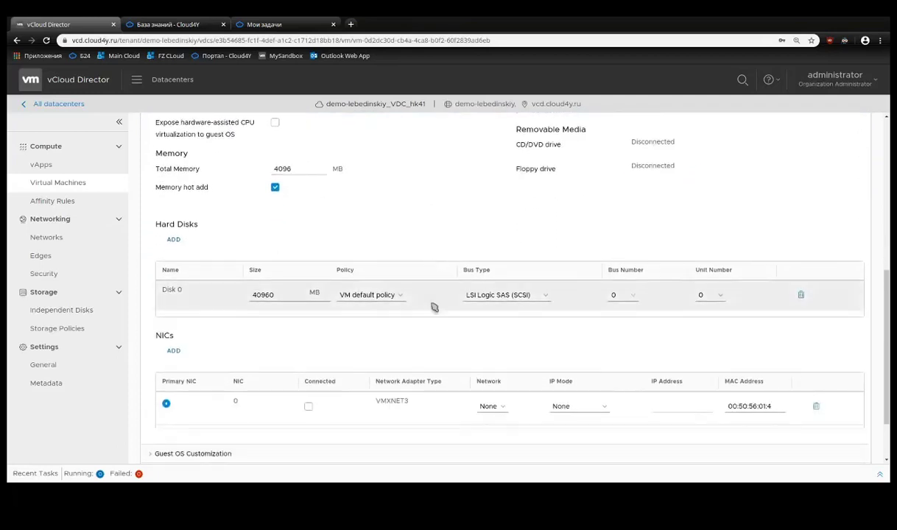
scroll(430, 317, down, 1)
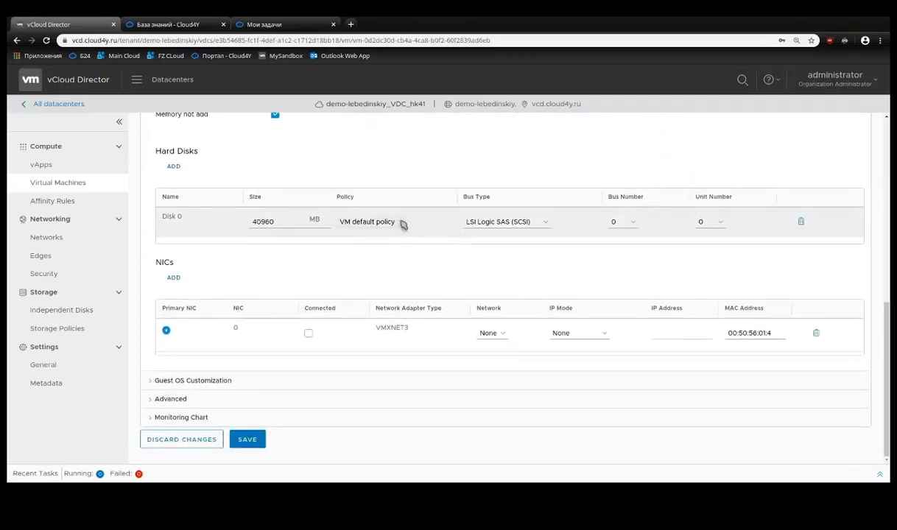
- Keep the VM default policy for Disk 0 and, after trying Paravirtual (SCSI) and SATA, set its bus type to LSI Logic Parallel (SCSI)
click(394, 230)
click(552, 223)
click(528, 235)
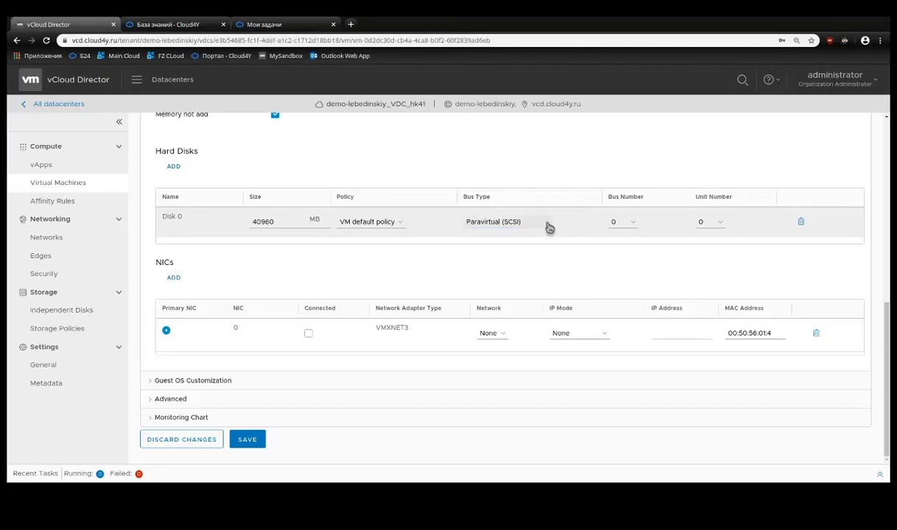
click(506, 264)
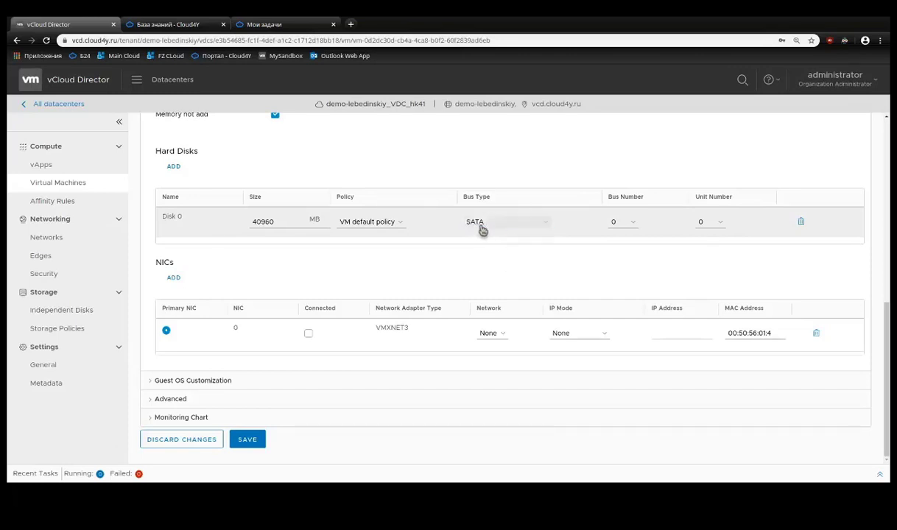
click(522, 225)
click(507, 258)
click(549, 226)
click(536, 243)
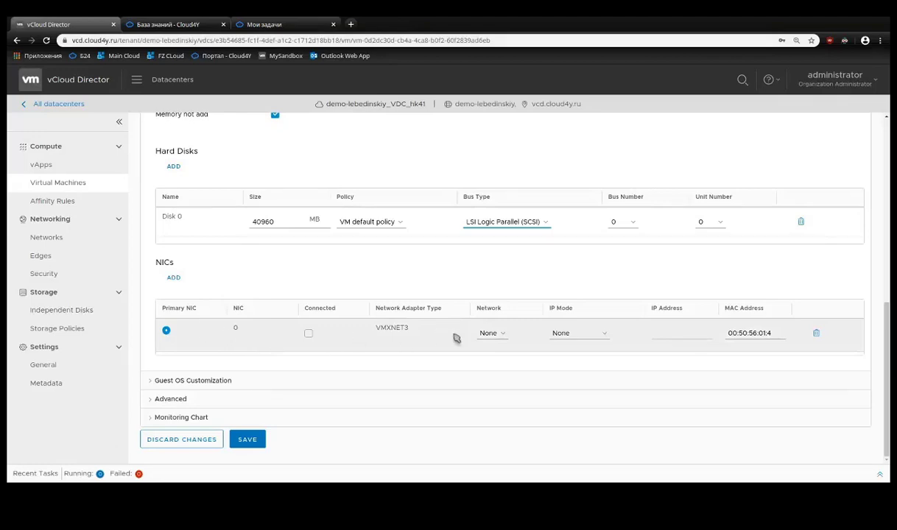
- Try the Connected option for NIC 0 and check its adapter type and network choices
click(309, 337)
click(310, 336)
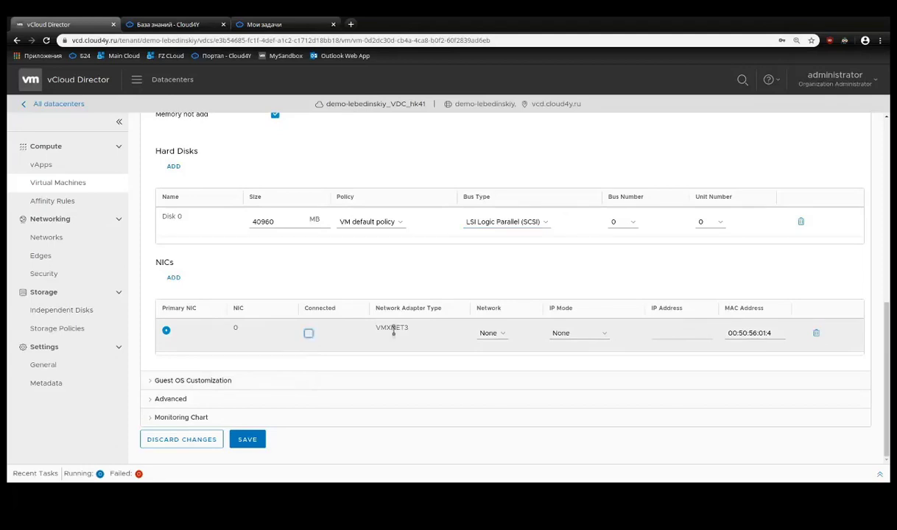
drag(380, 328, 417, 331)
click(422, 341)
click(503, 336)
click(504, 335)
- Set NIC 0's IP mode to Static - Manual and its IP address to 192.168.2.2
click(601, 339)
click(592, 361)
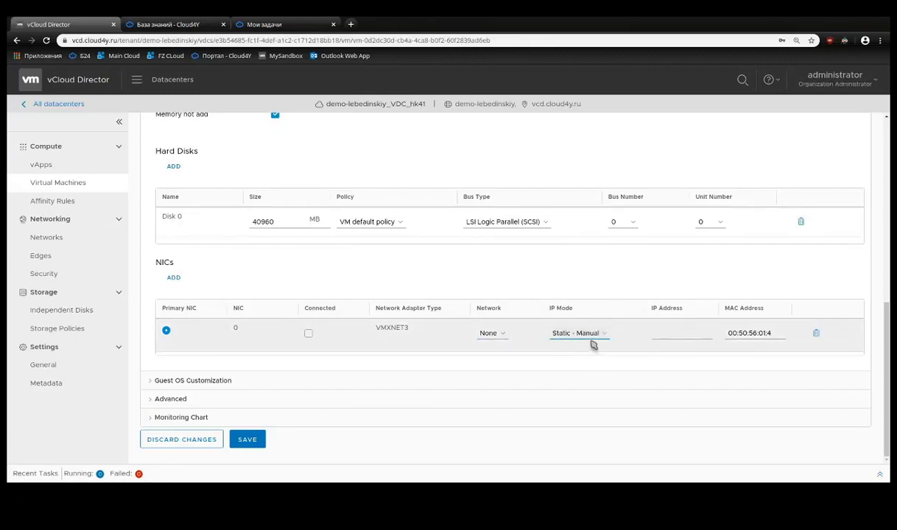
click(673, 335)
text(192.16)
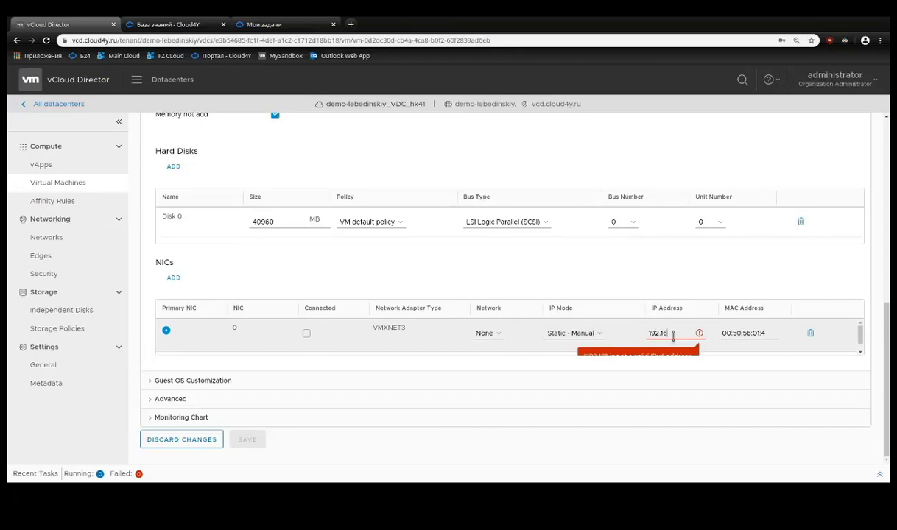
text(8.2.2)
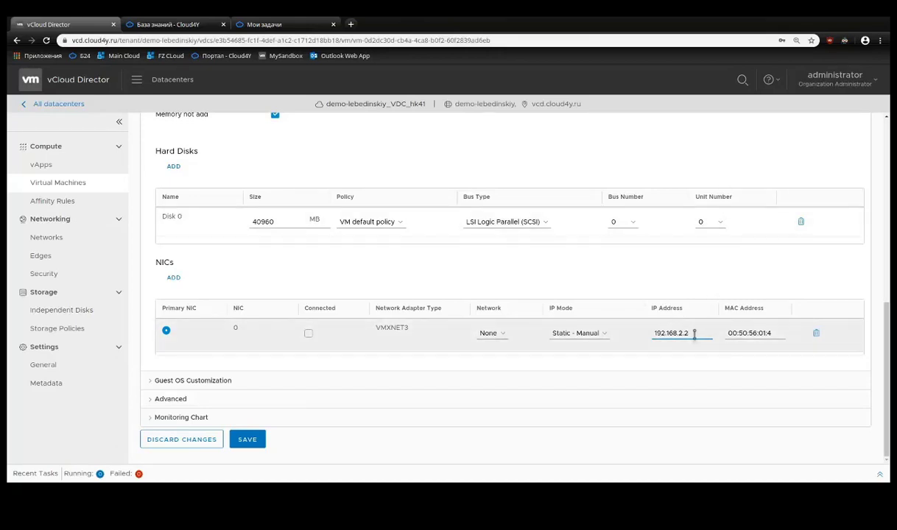
- Clear NIC 0's IP address and try the Static - IP Pool and DHCP modes
drag(694, 333, 652, 331)
key(BackSpace)
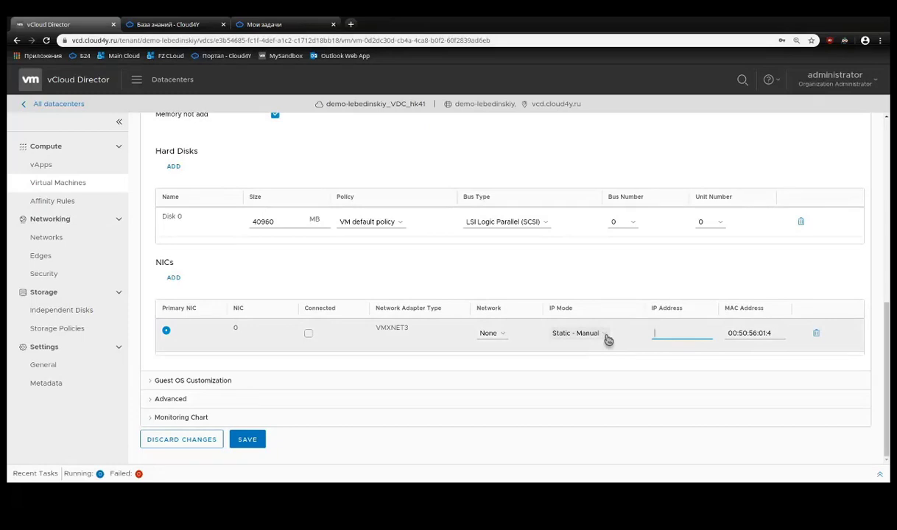
click(600, 357)
click(600, 358)
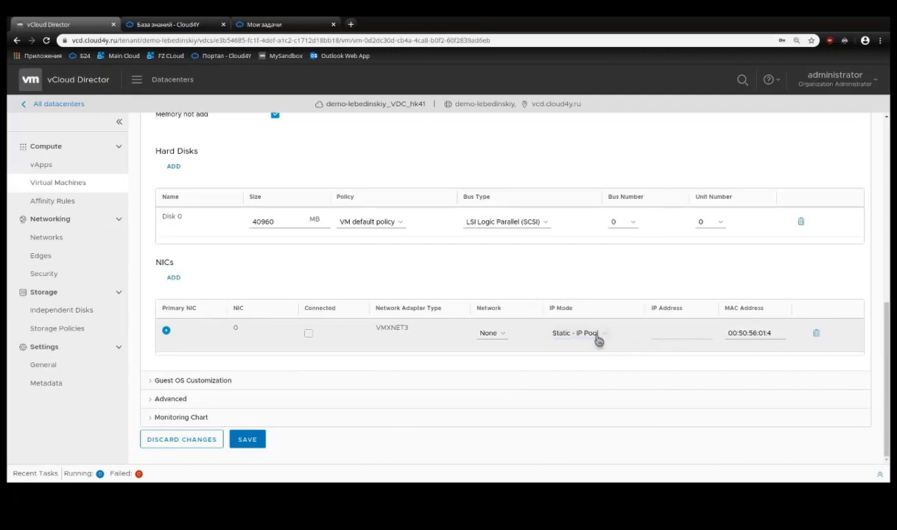
click(597, 337)
click(584, 343)
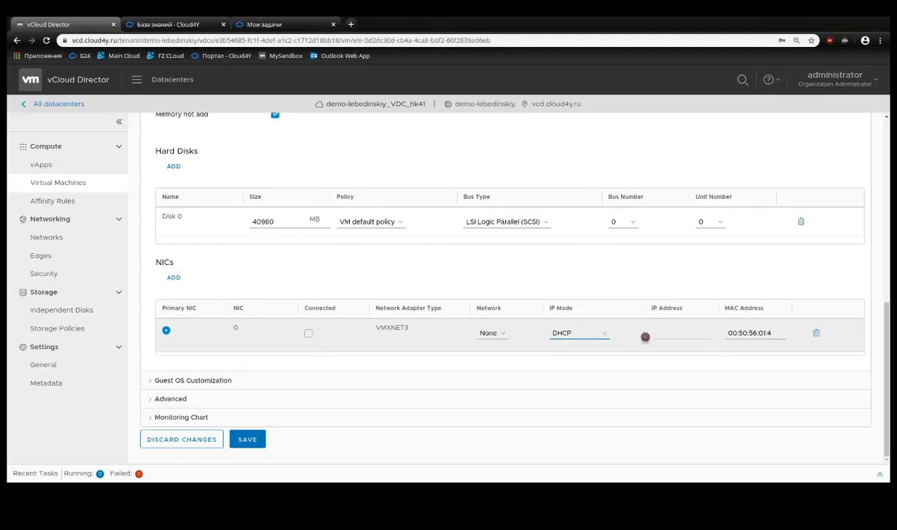
- Switch NIC 0 back to the Static - Manual IP mode and enter 192.168.2.2 as the IP address
click(595, 362)
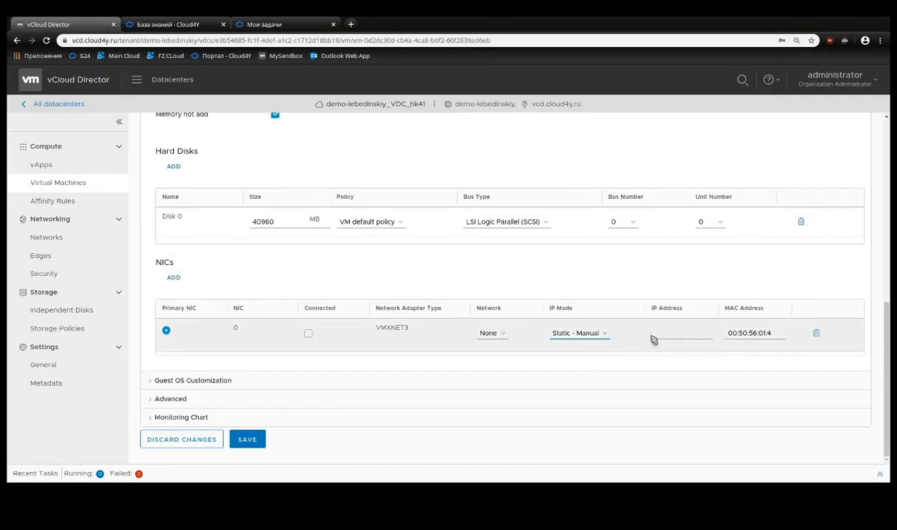
click(669, 331)
text(192.168.2.2)
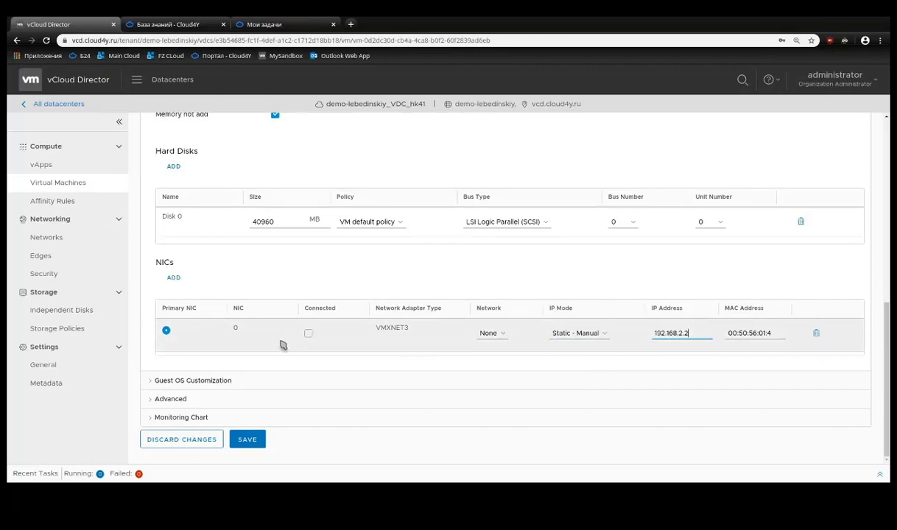
- Mark NIC 0 as connected, clear that option again, and return to the CPU settings
click(309, 334)
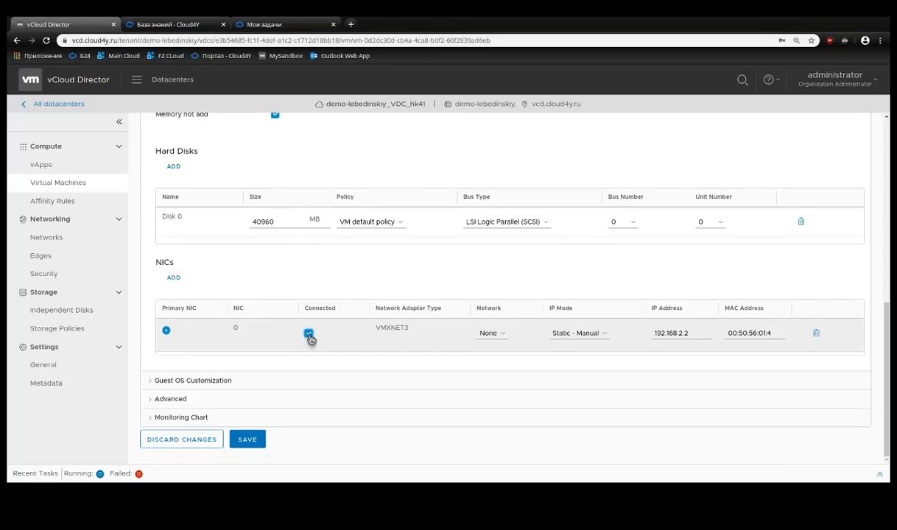
click(309, 334)
scroll(221, 250, up, 2)
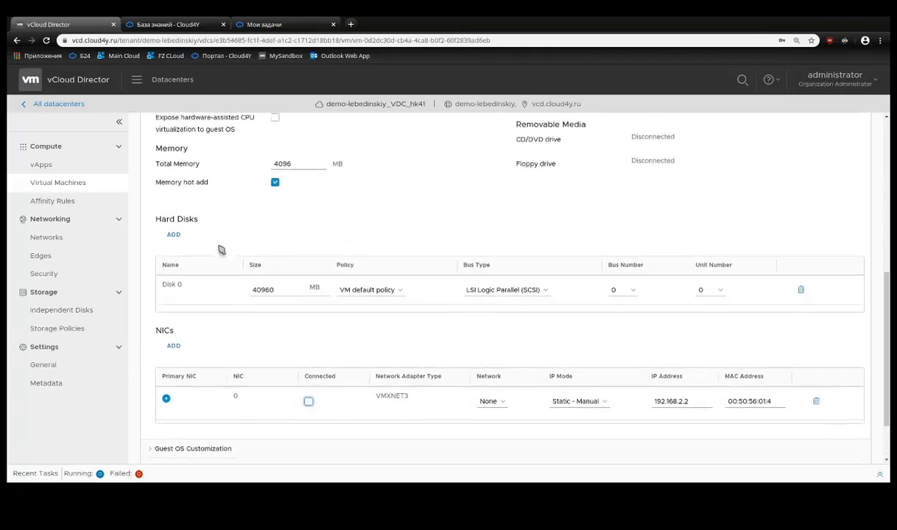
scroll(221, 251, up, 2)
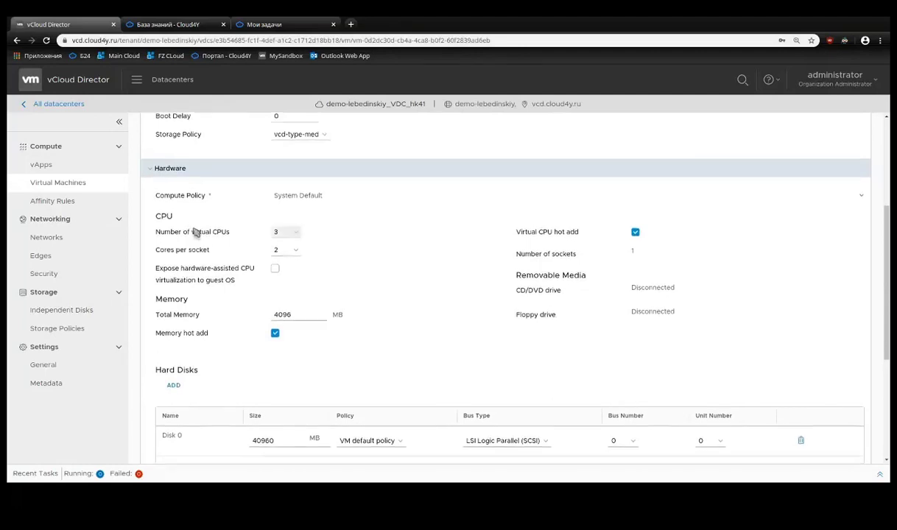
- Open the guest OS customization settings of the Win2019 VM and allow the local administrator password
scroll(194, 230, up, 2)
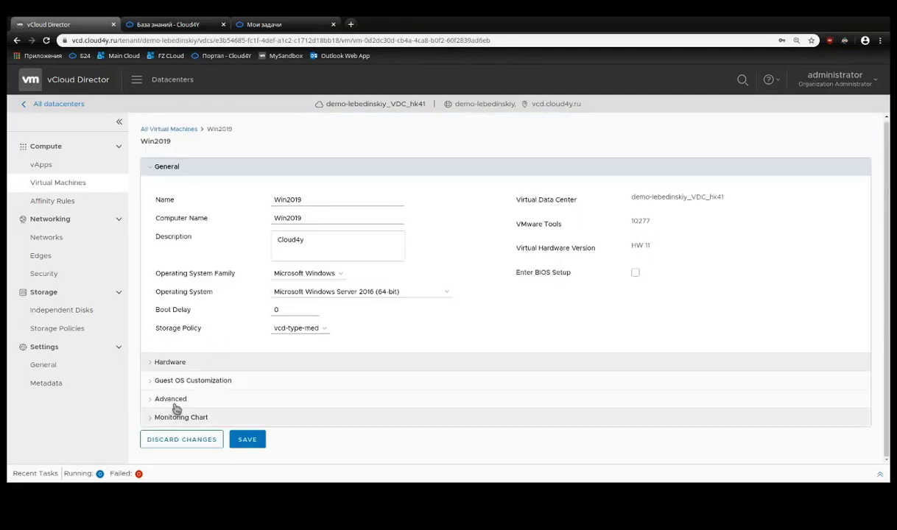
click(150, 381)
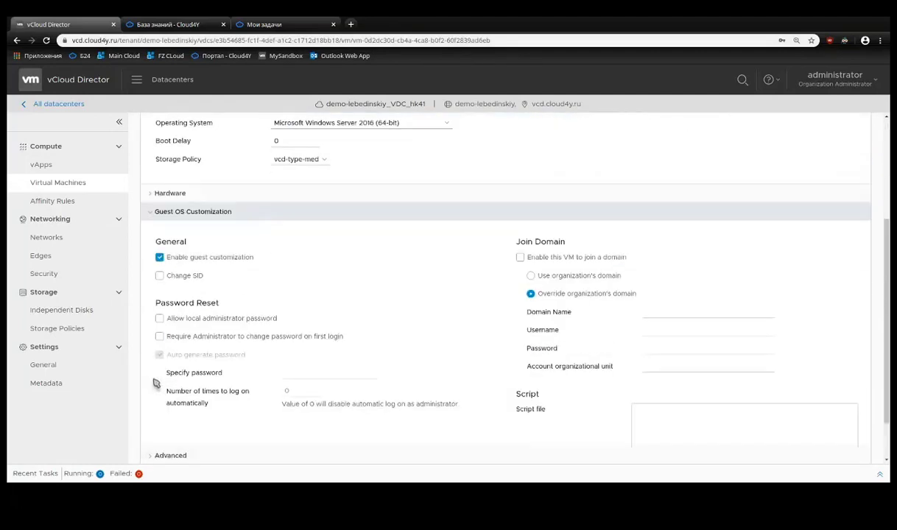
scroll(263, 266, down, 4)
scroll(207, 140, up, 1)
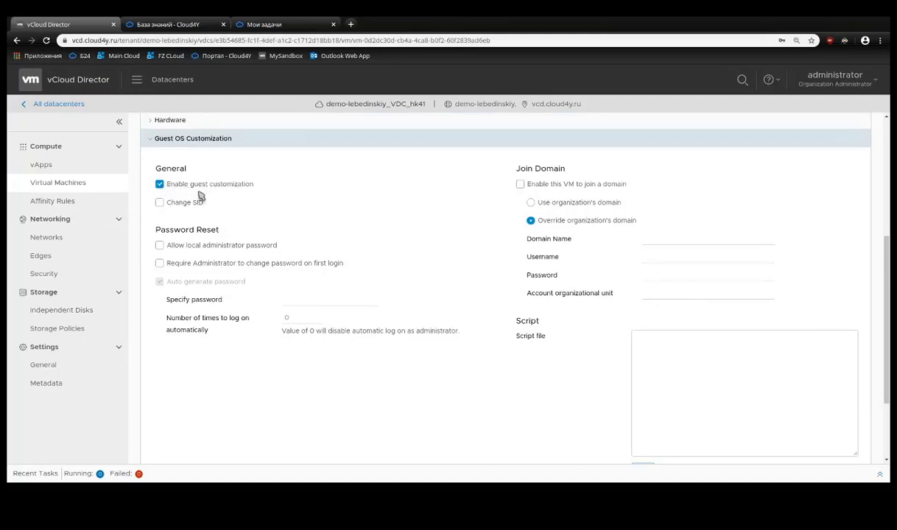
scroll(230, 201, down, 1)
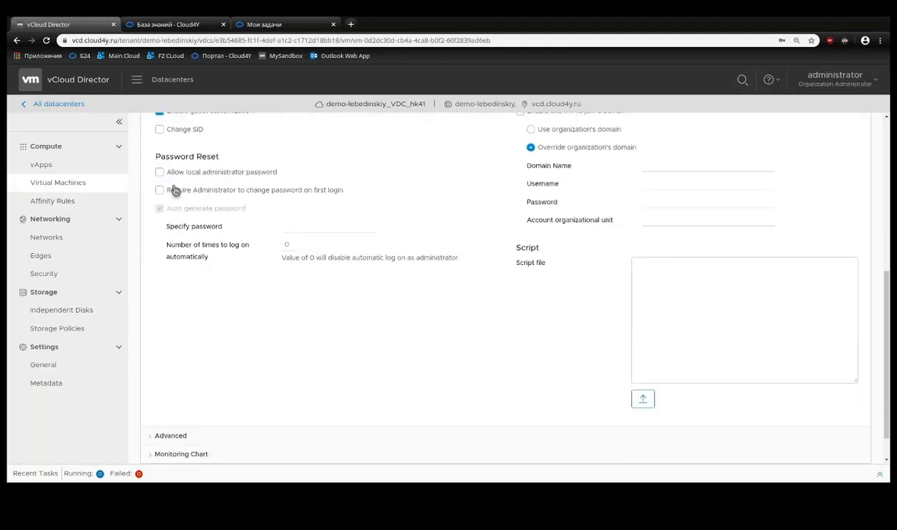
click(160, 172)
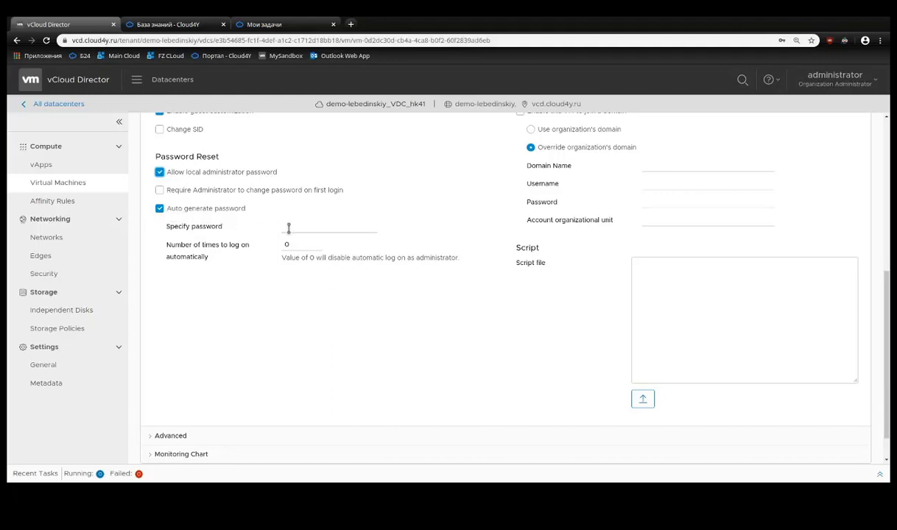
- Clear the Auto generate password option and turn it back on
click(283, 229)
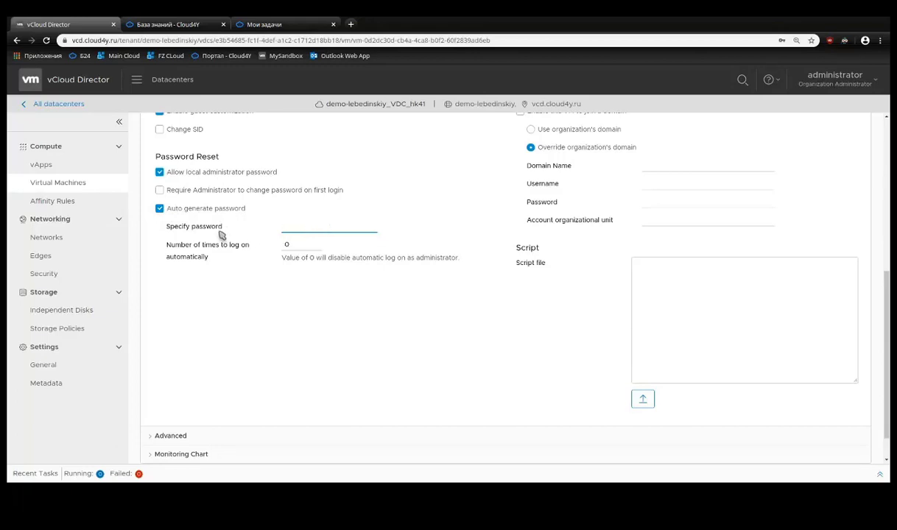
click(160, 210)
click(195, 212)
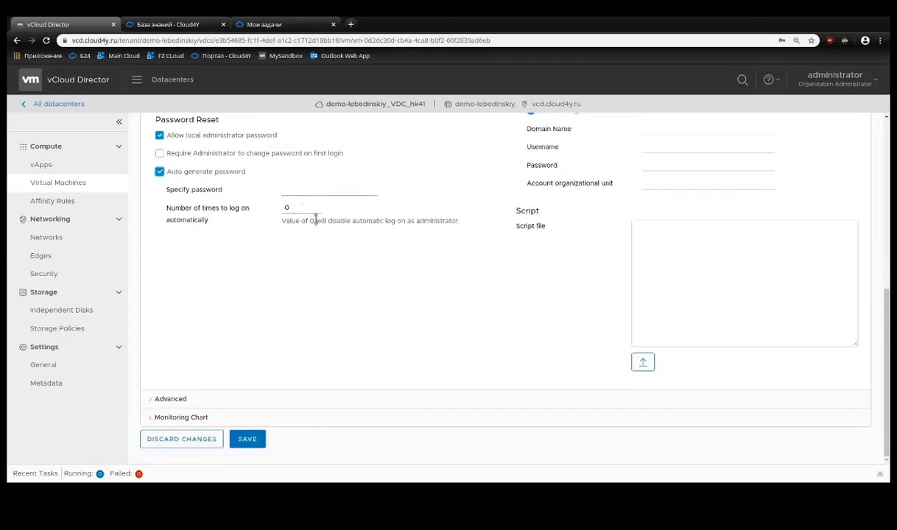
- Try enabling the VM to join a domain, go to the domain name, and clear the option again
scroll(206, 221, up, 2)
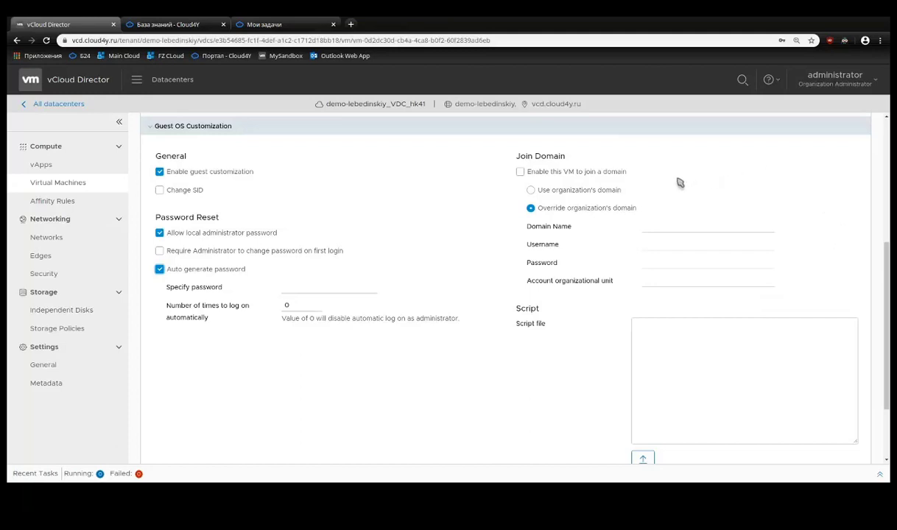
scroll(676, 182, down, 1)
scroll(569, 176, down, 1)
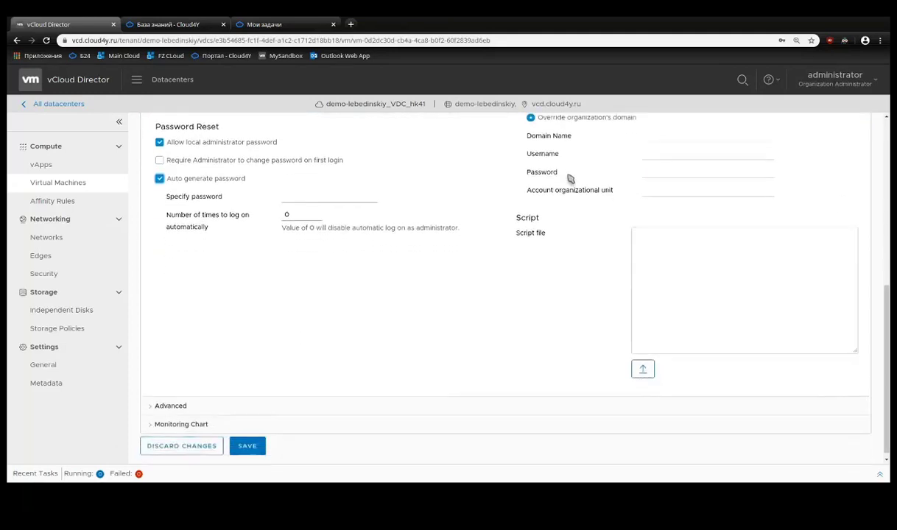
scroll(571, 178, up, 2)
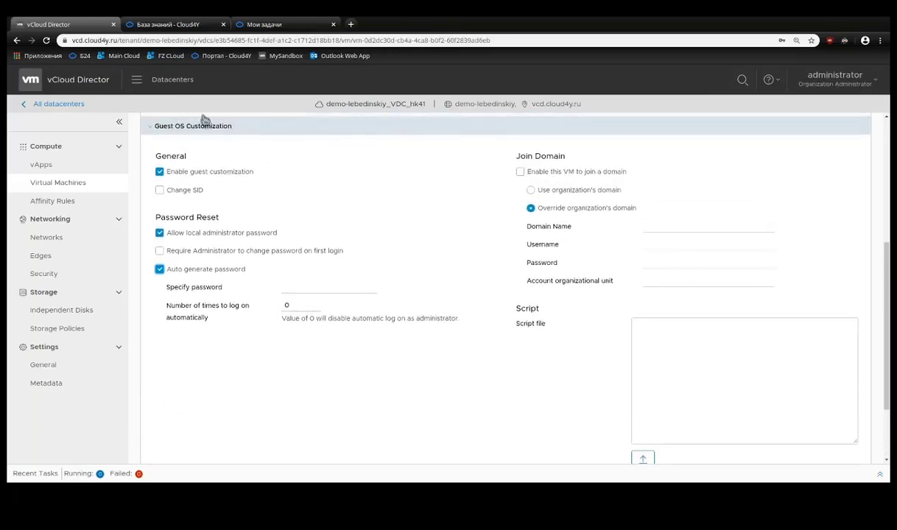
click(521, 172)
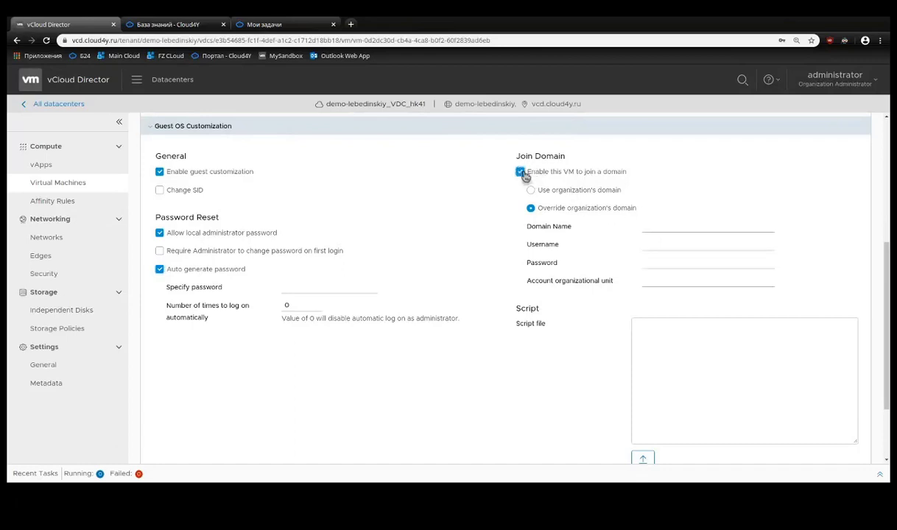
click(672, 228)
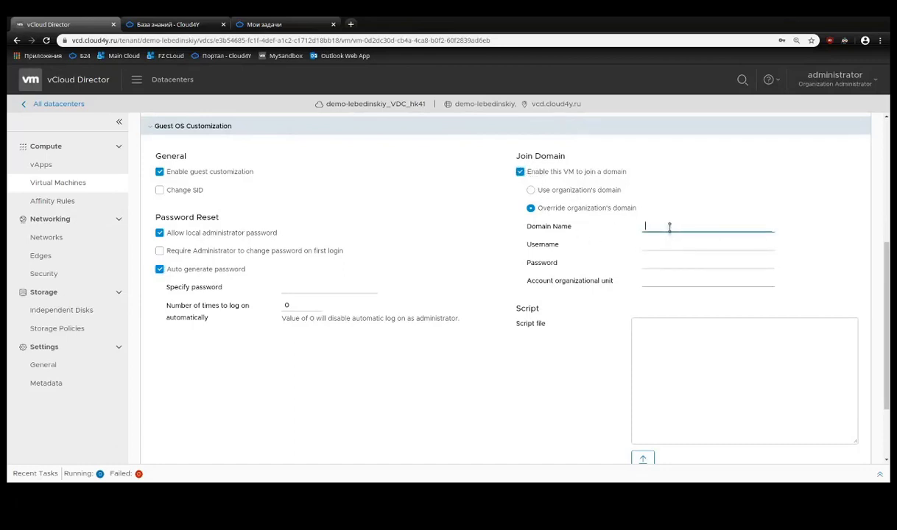
click(521, 171)
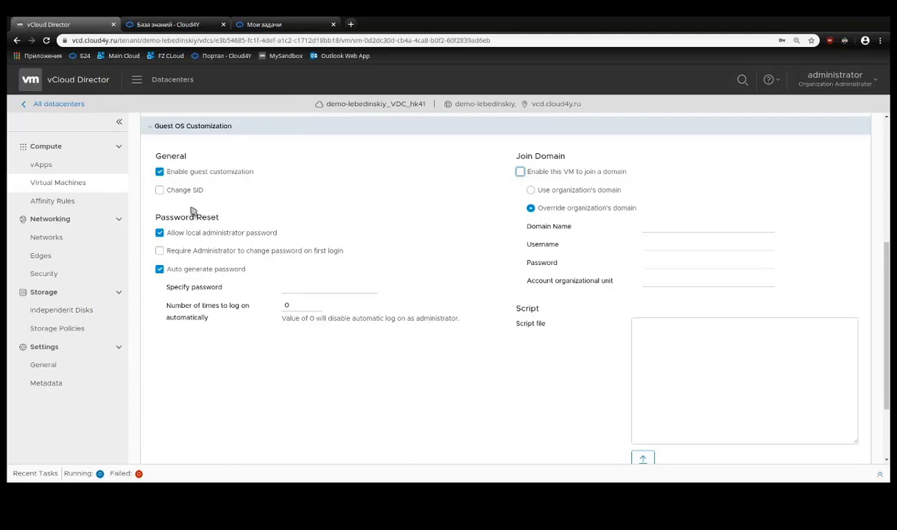
- Turn the Change SID option on and off again
scroll(470, 183, down, 1)
scroll(470, 183, down, 2)
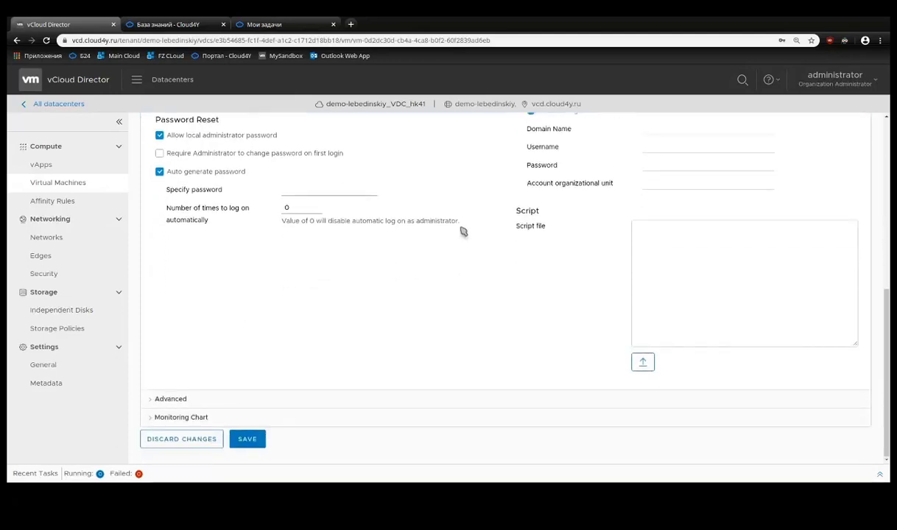
scroll(452, 235, up, 3)
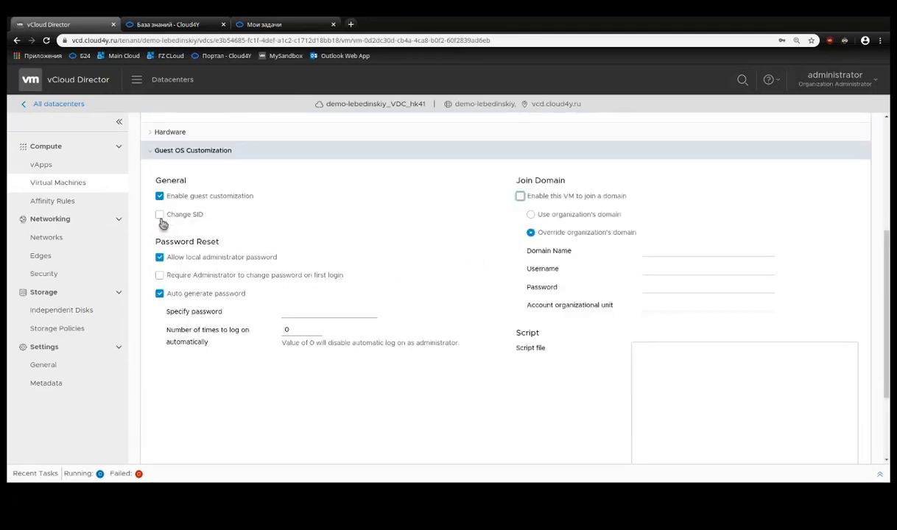
click(161, 215)
click(161, 217)
- Open the VM's advanced settings and examine the CPU and memory priority, reservation and limit options
scroll(221, 217, down, 3)
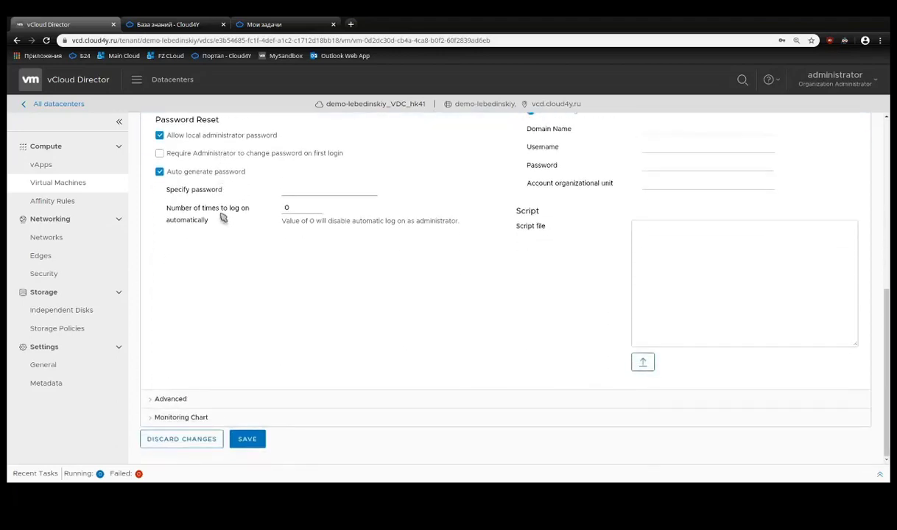
click(155, 404)
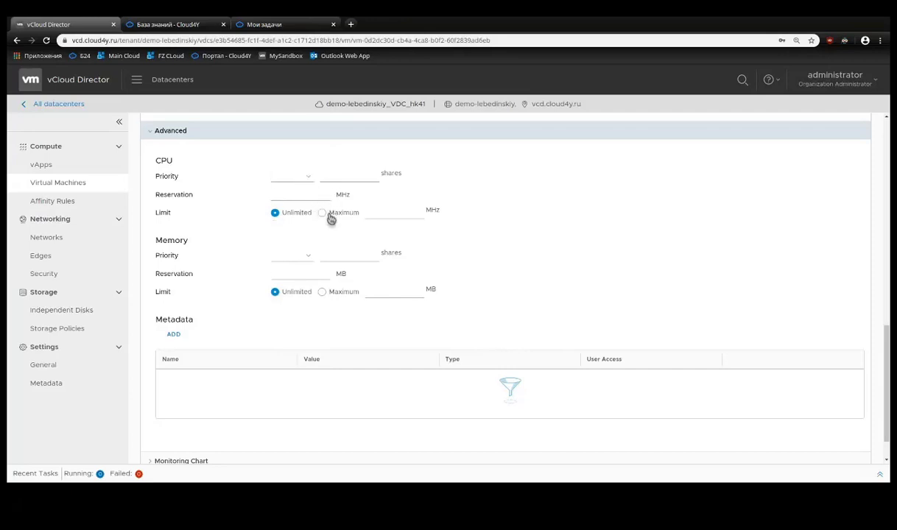
click(278, 196)
- Add a metadata entry of type Text named Snapshot with the value 1
scroll(473, 235, down, 1)
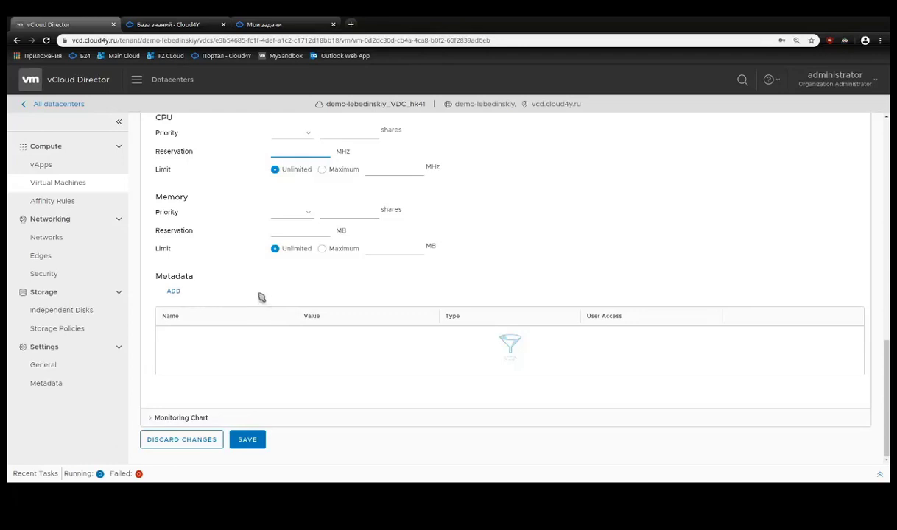
click(175, 292)
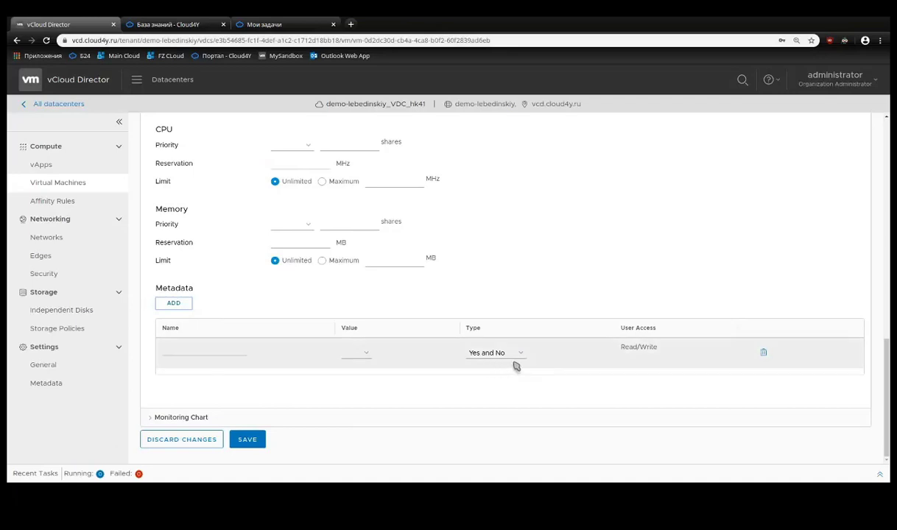
click(214, 350)
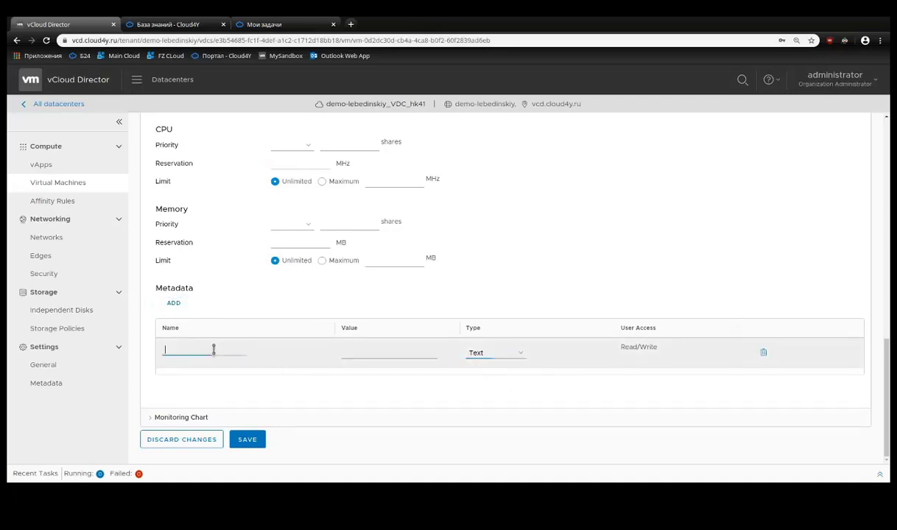
text(Snapshot)
click(416, 352)
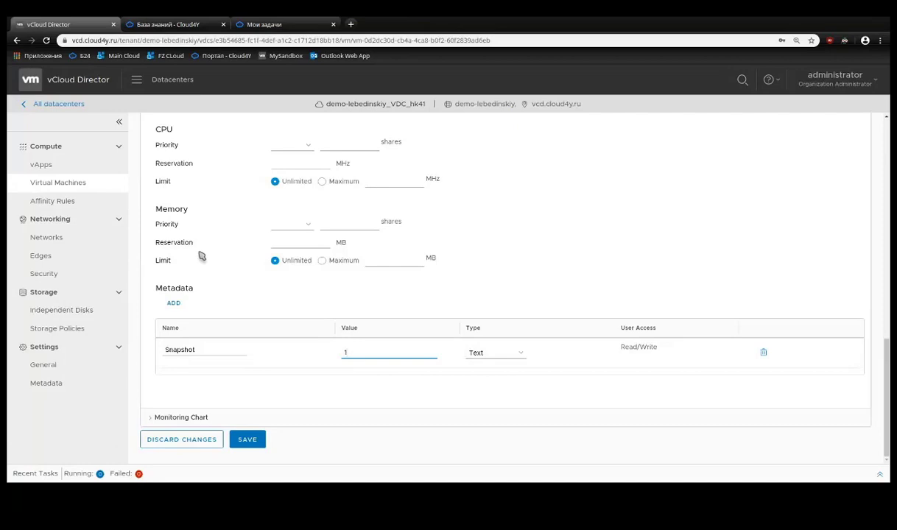
- Switch to the Cloud4Y knowledge base, look through the articles in the "Облако VMWare" category, and return to vCloud Director
click(151, 24)
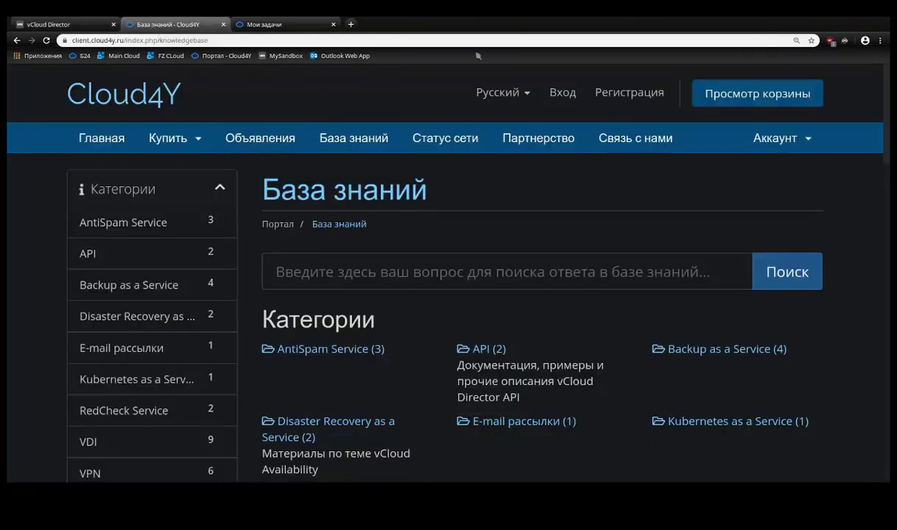
scroll(601, 314, down, 3)
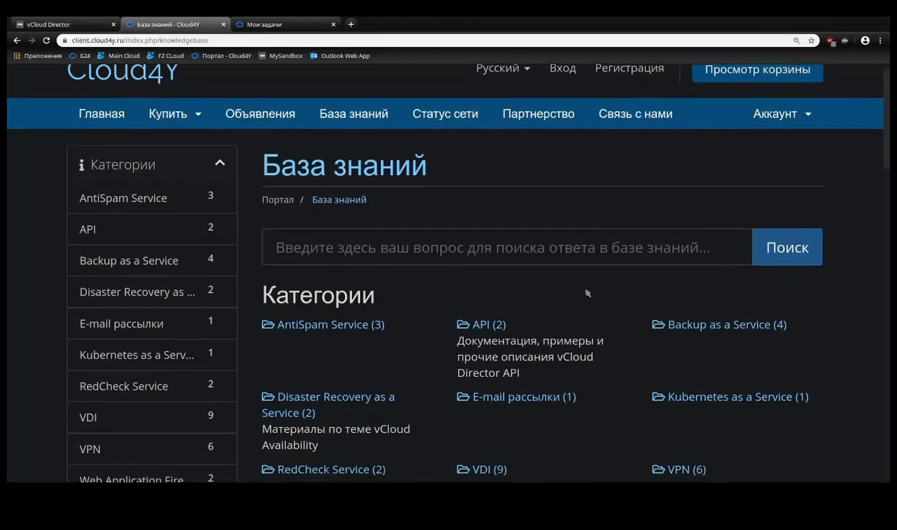
scroll(584, 276, down, 1)
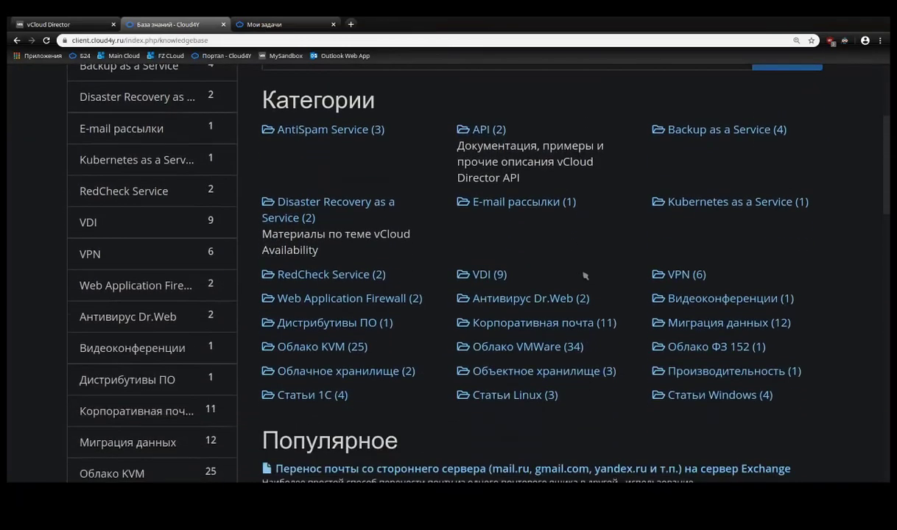
click(504, 354)
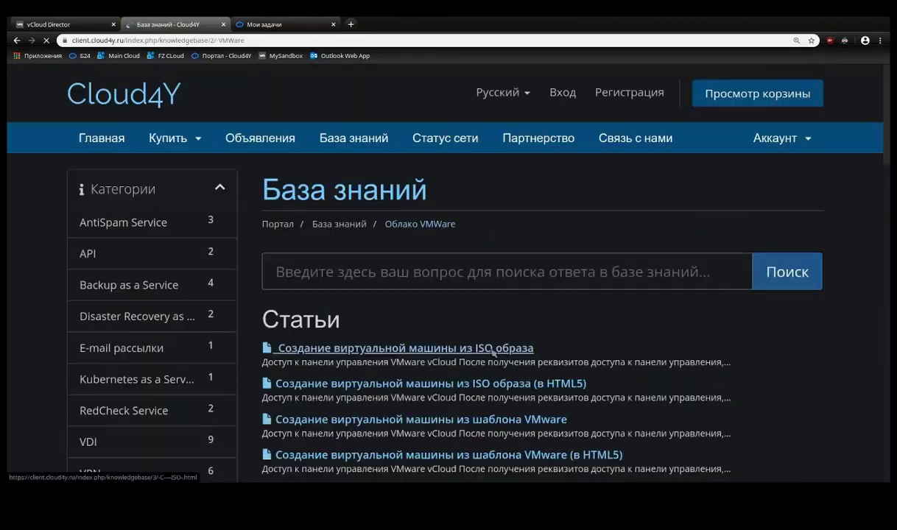
scroll(432, 303, down, 8)
scroll(425, 274, up, 8)
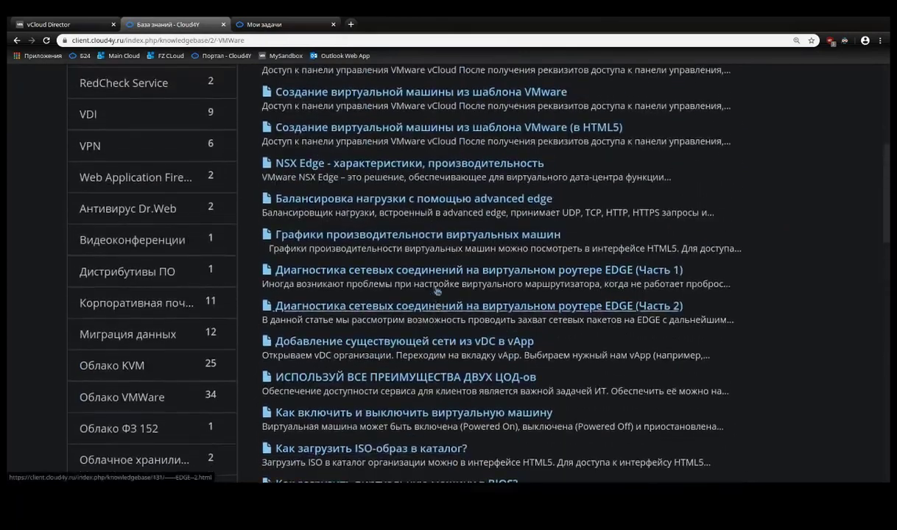
click(59, 25)
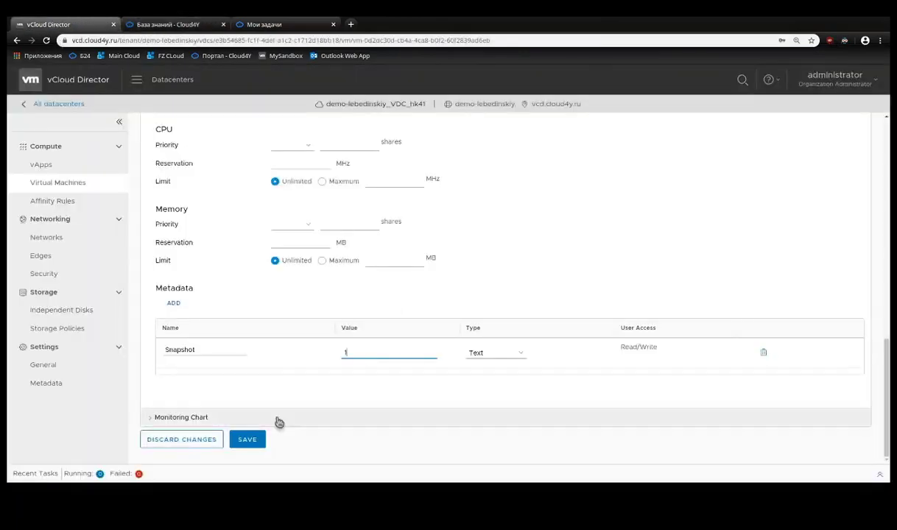
- Open the VM's monitoring chart and set its period to Day
click(157, 420)
scroll(321, 290, down, 3)
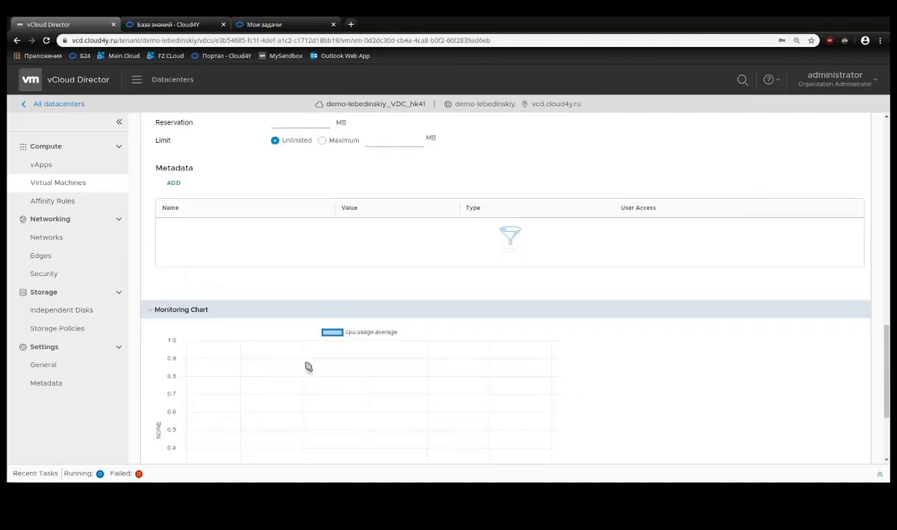
scroll(316, 362, down, 3)
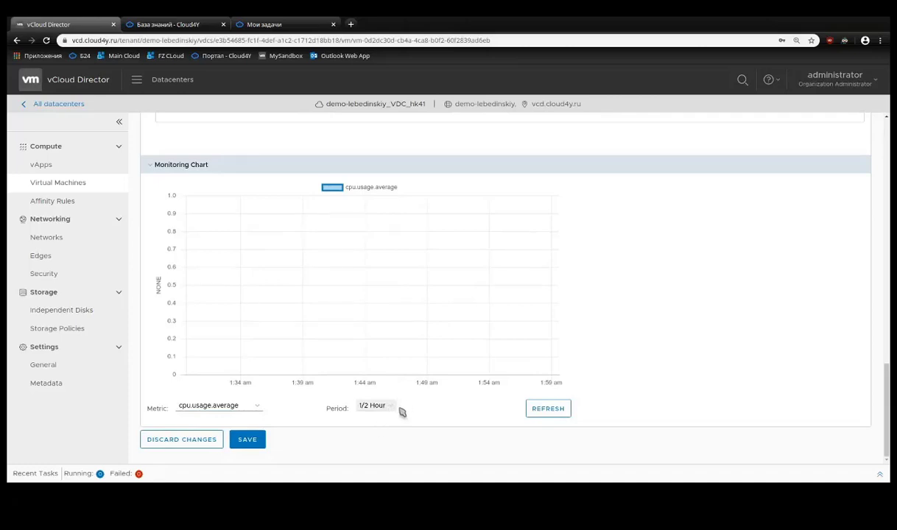
click(376, 436)
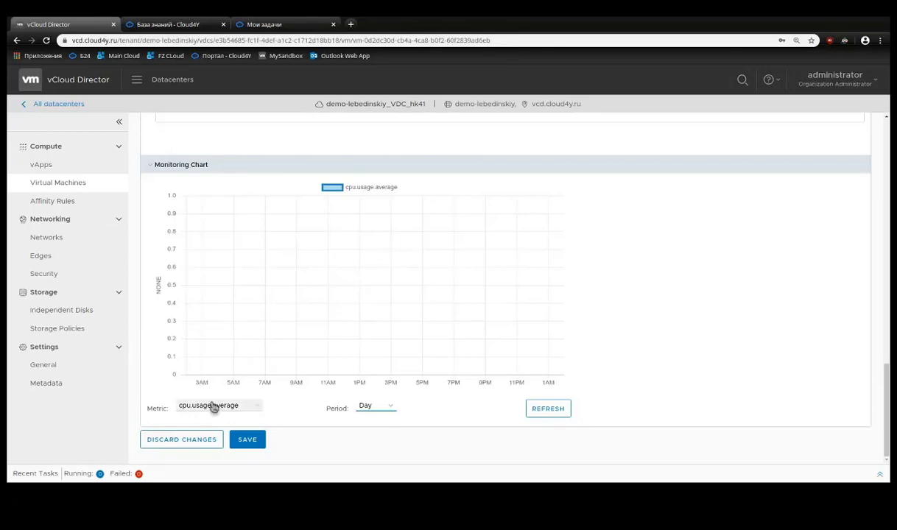
- Return to the list of all virtual machines and filter it by the name "win"
scroll(214, 390, up, 10)
scroll(216, 375, up, 3)
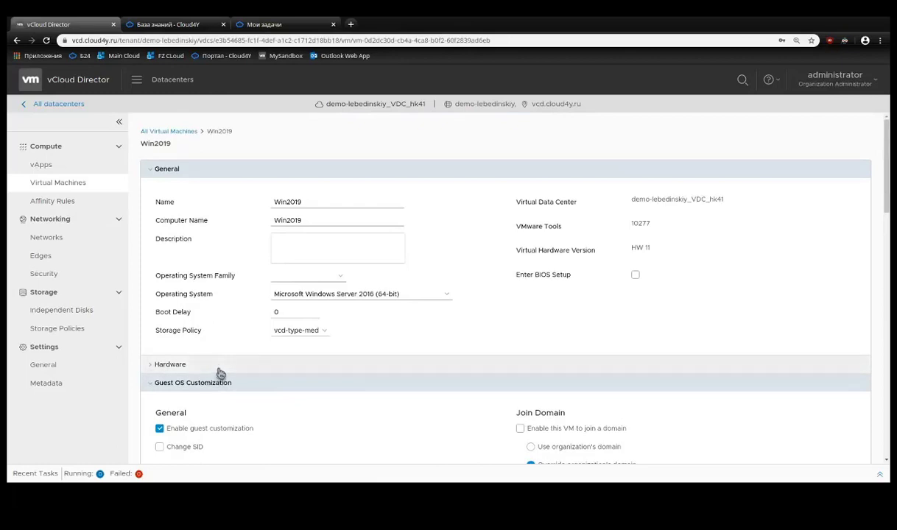
click(181, 131)
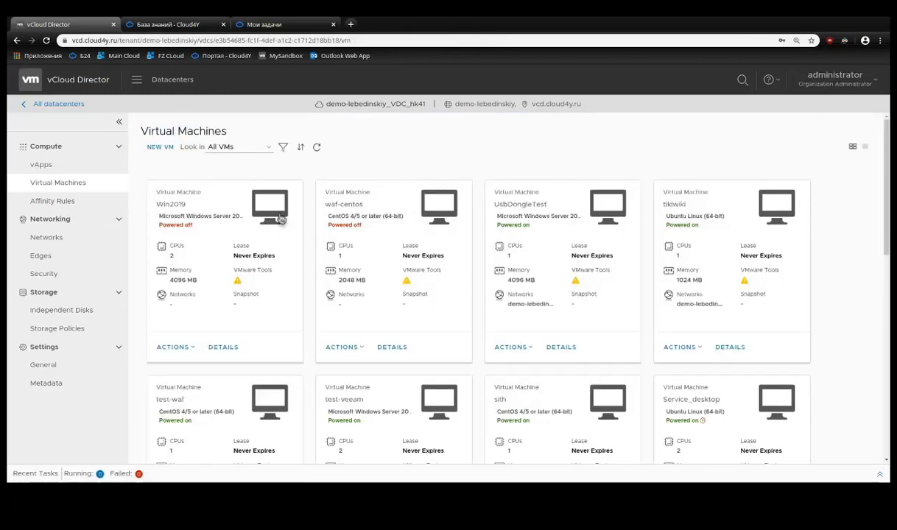
click(283, 148)
text(wi)
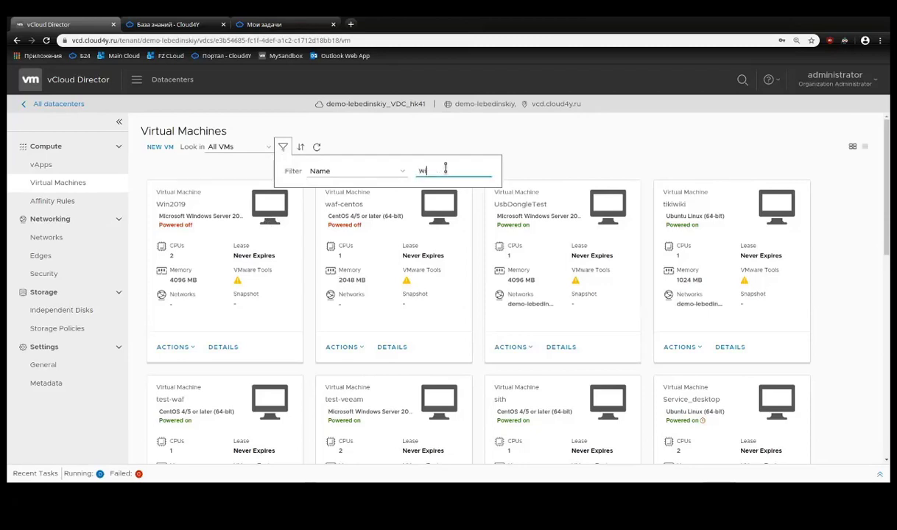
text(n)
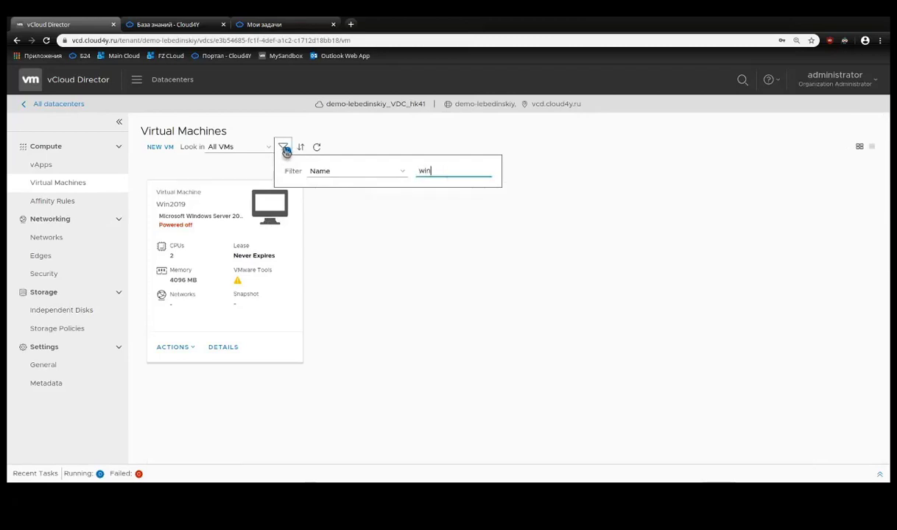
click(286, 151)
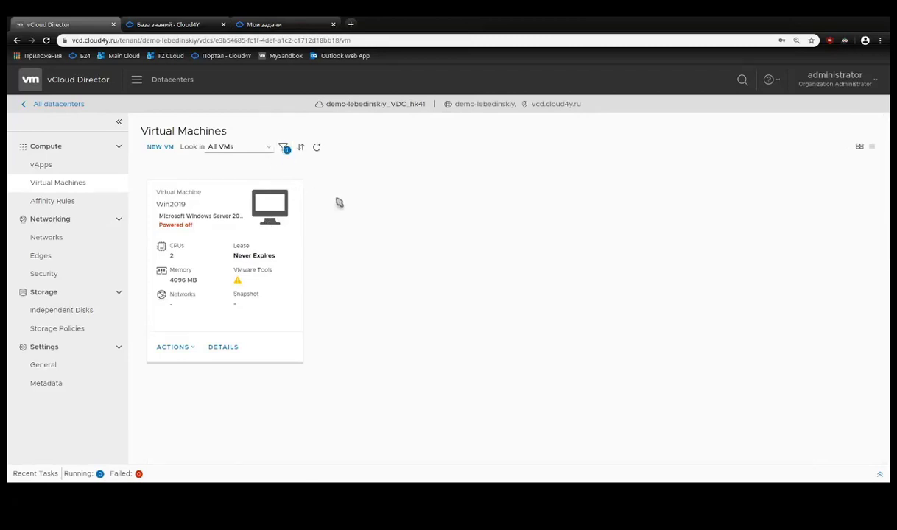
- Allow the local administrator password in the Win2019 VM's guest OS customization settings and save the change
click(172, 347)
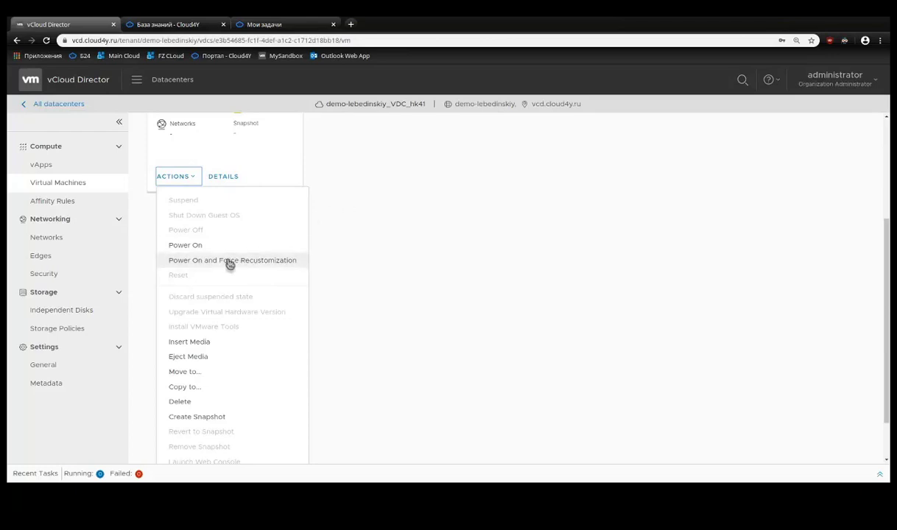
click(361, 203)
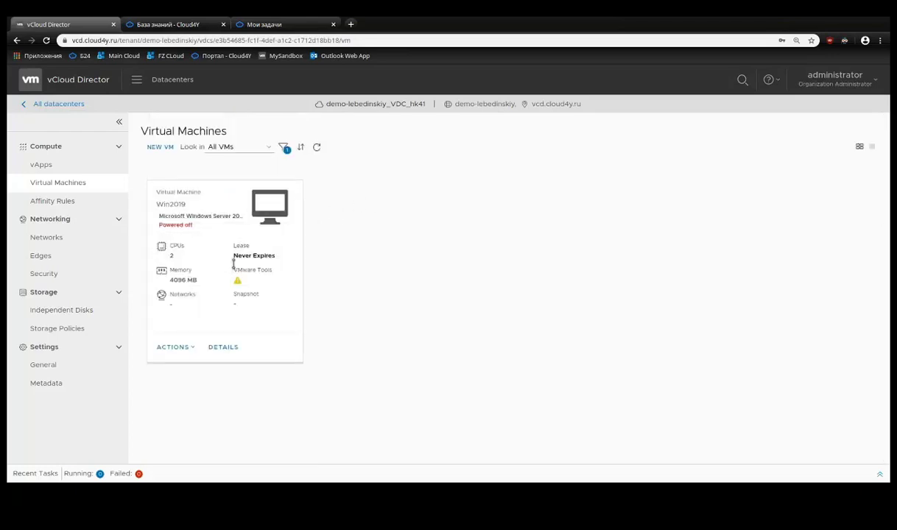
click(218, 352)
click(159, 386)
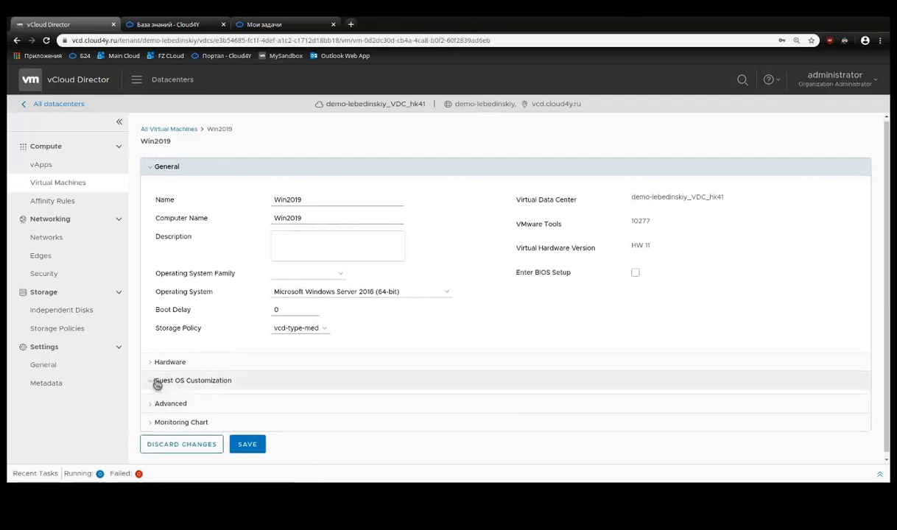
scroll(236, 350, down, 1)
scroll(234, 349, down, 3)
click(159, 219)
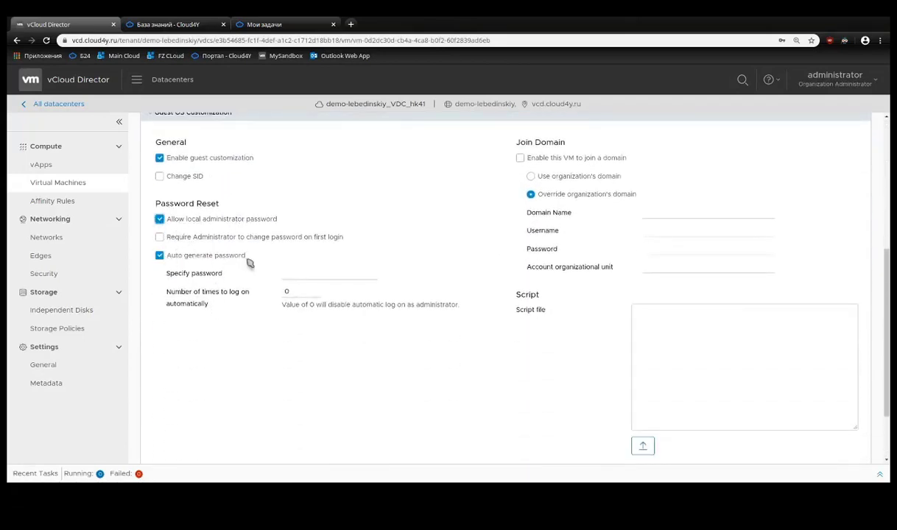
scroll(247, 259, down, 1)
scroll(248, 263, down, 1)
click(250, 439)
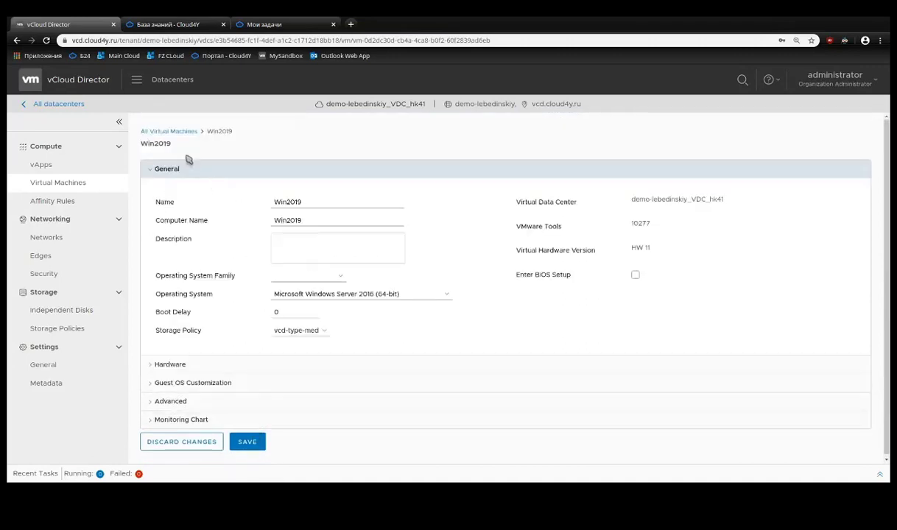
- Filter the list of all virtual machines by the name "win" and power on Win2019 with forced recustomization
click(178, 134)
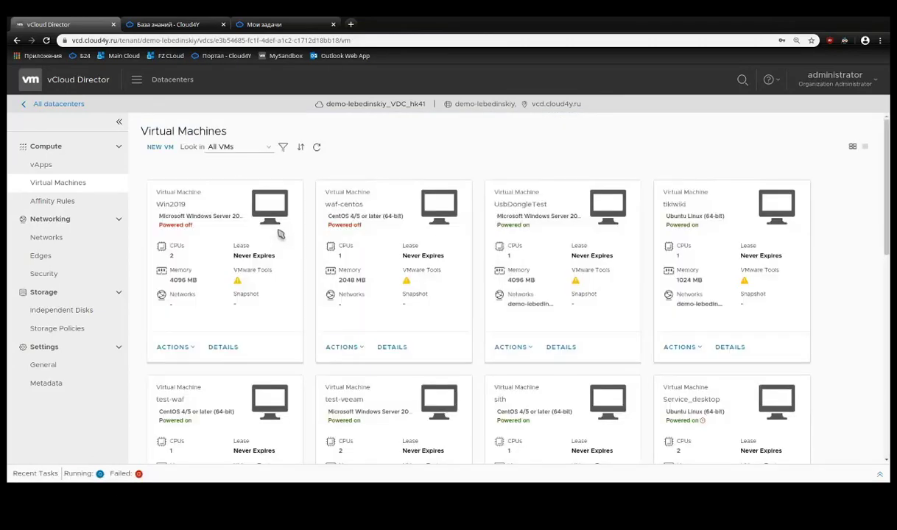
click(283, 148)
text(win)
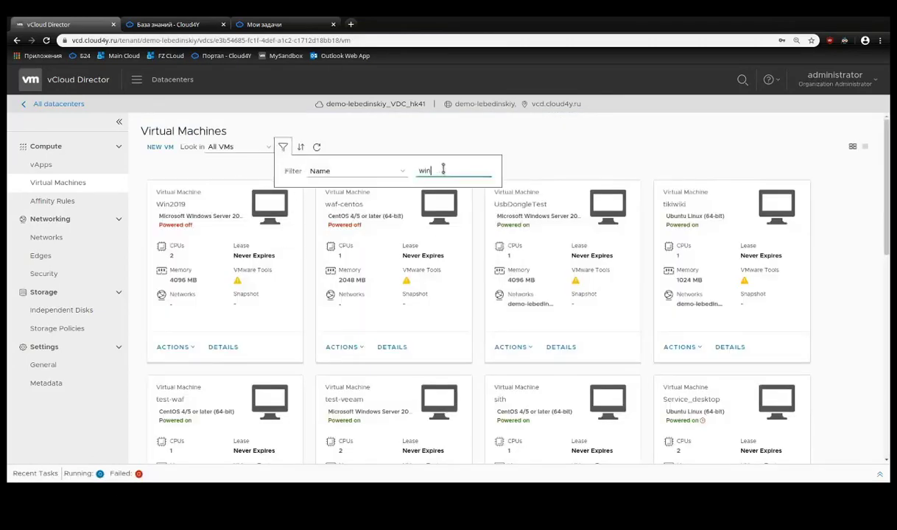
click(283, 148)
click(178, 348)
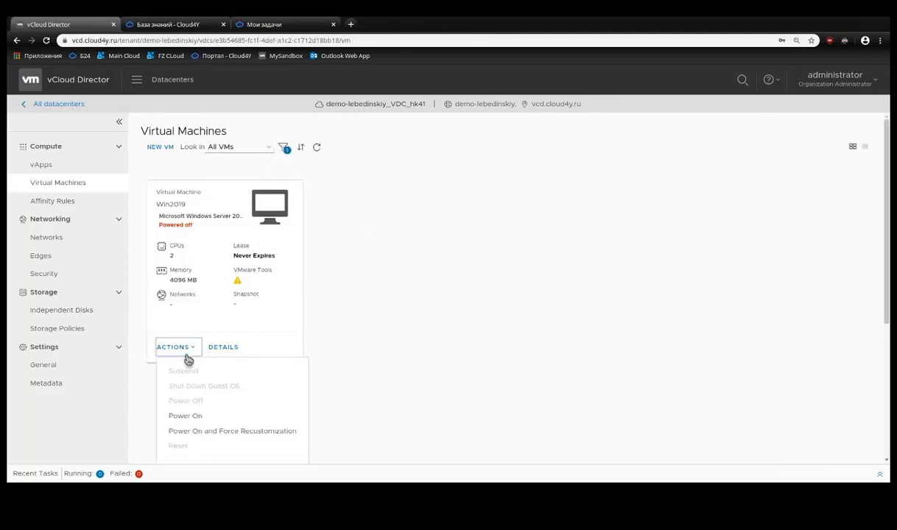
click(204, 434)
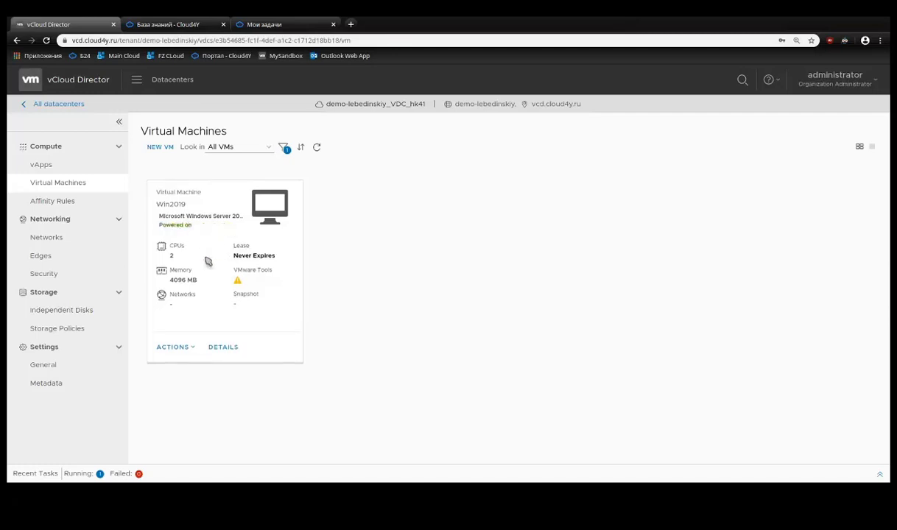
- Open Win2019's details and look up the generated administrator password in its guest OS customization settings
click(223, 352)
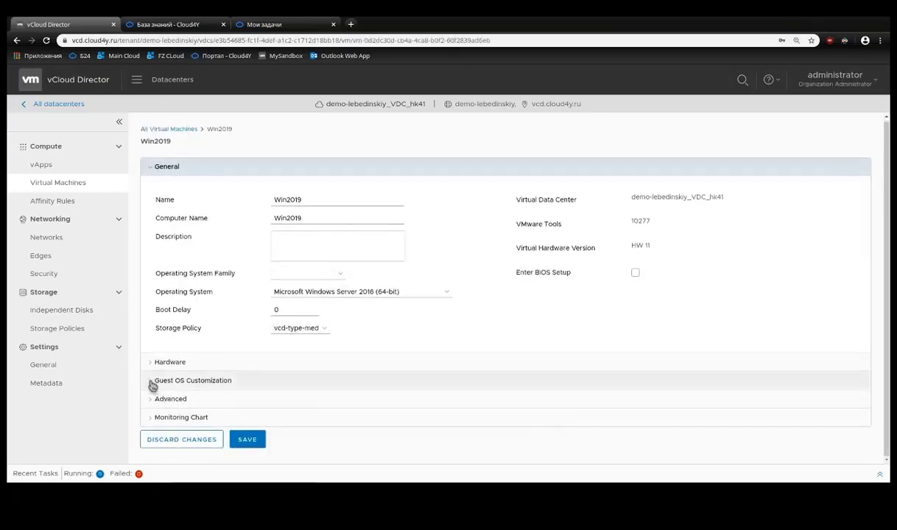
click(154, 383)
scroll(294, 325, down, 3)
triple_click(295, 299)
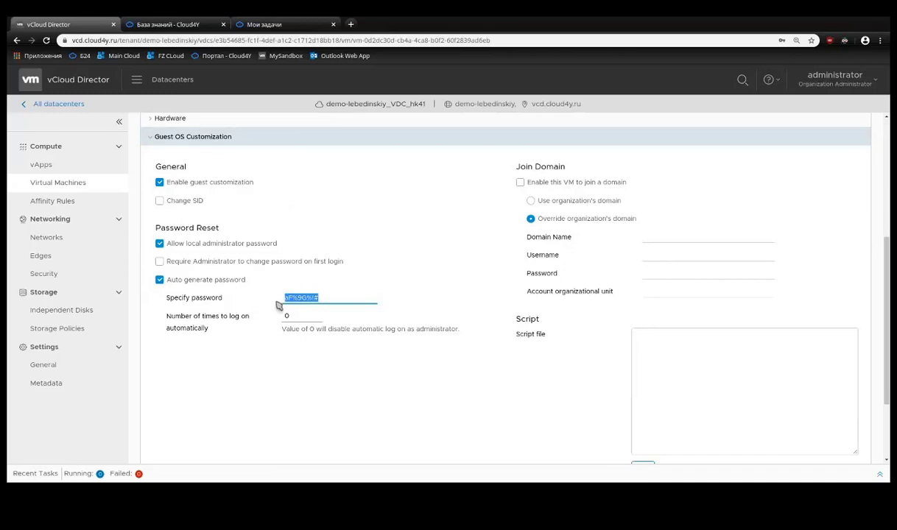
scroll(259, 295, up, 5)
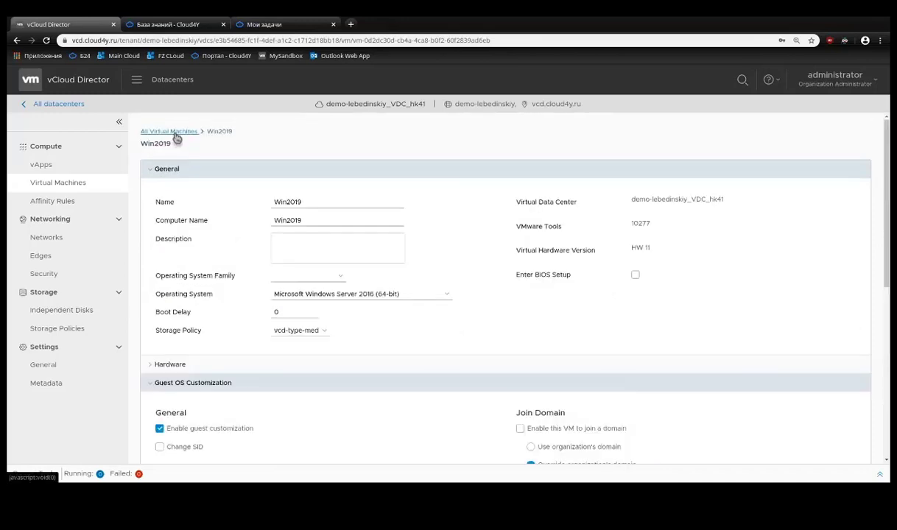
- Go back to the list of all virtual machines and filter it by the name "win"
click(175, 135)
click(283, 147)
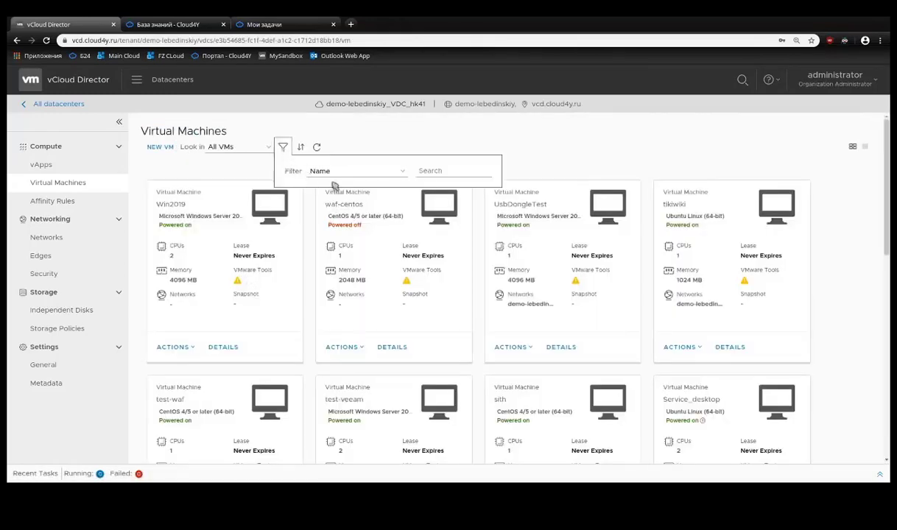
click(470, 170)
text(win)
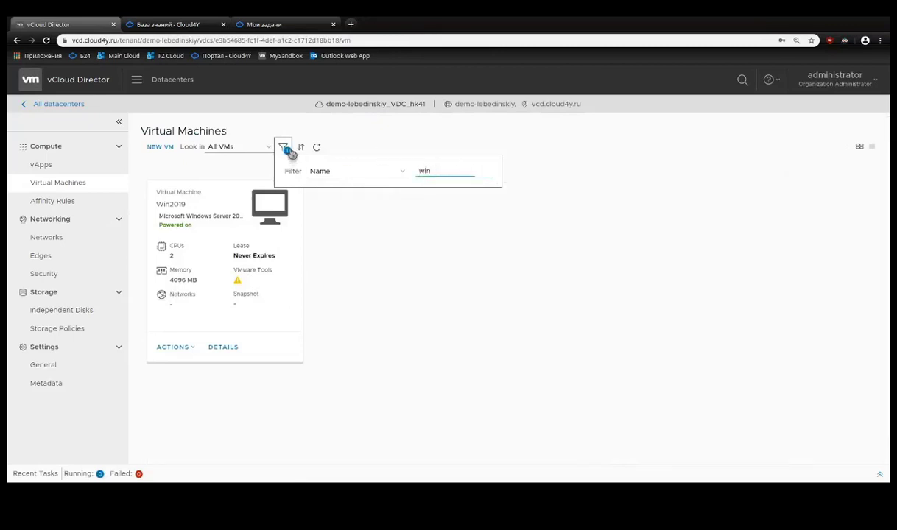
click(291, 152)
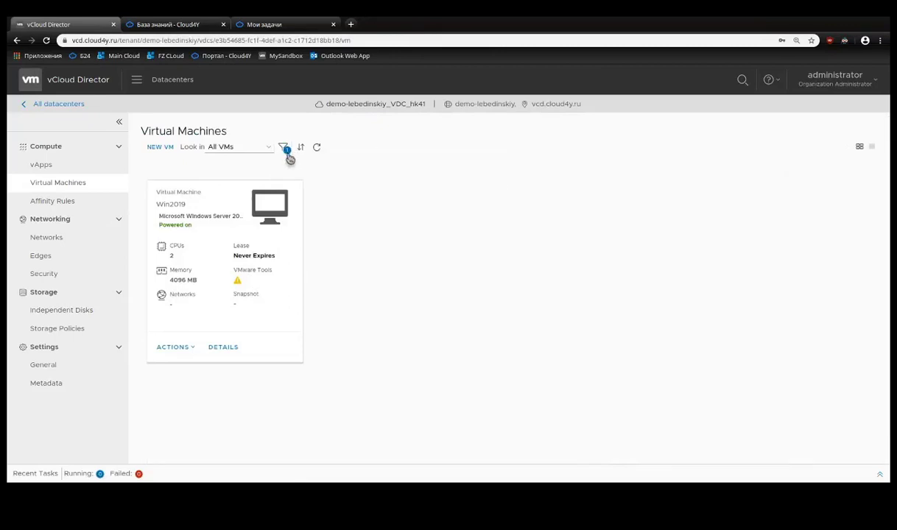
- Suspend the running Win2019 virtual machine
click(184, 355)
scroll(189, 342, down, 3)
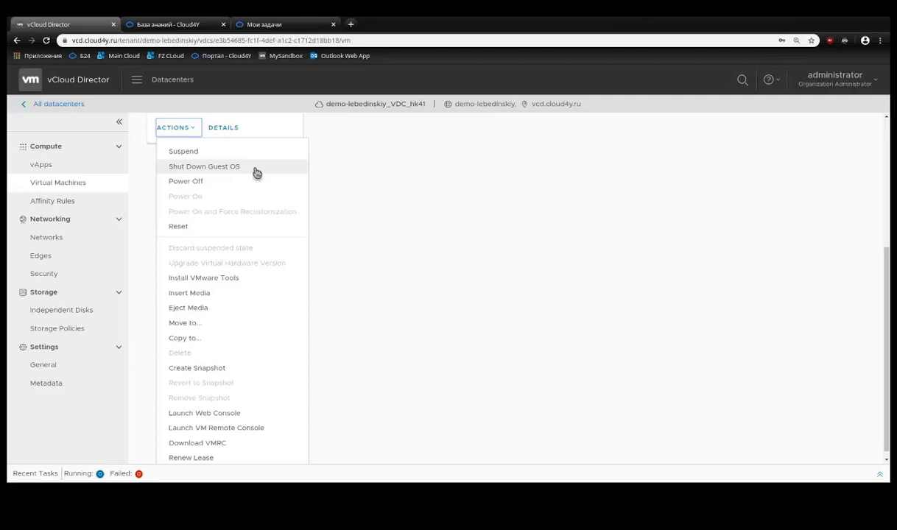
click(198, 153)
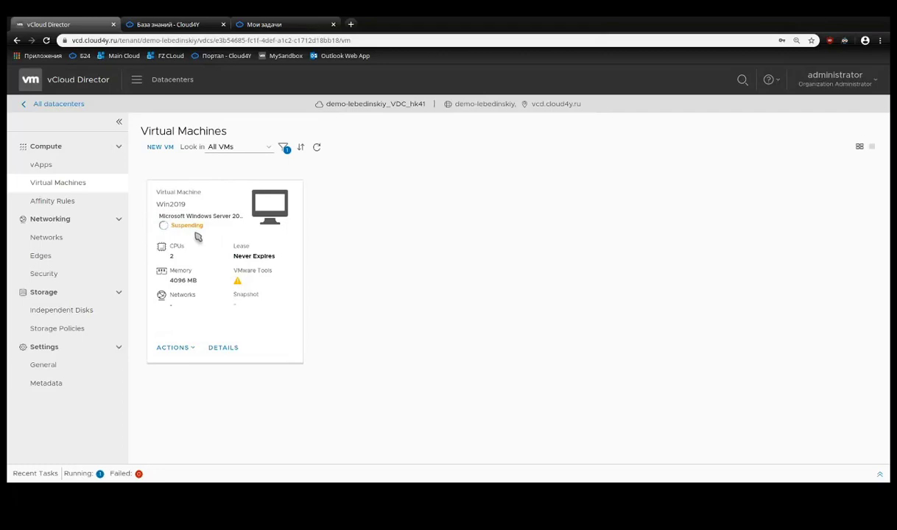
- Check the actions available for the suspended Win2019 virtual machine and power it back on
click(175, 348)
scroll(192, 324, down, 3)
scroll(204, 265, down, 1)
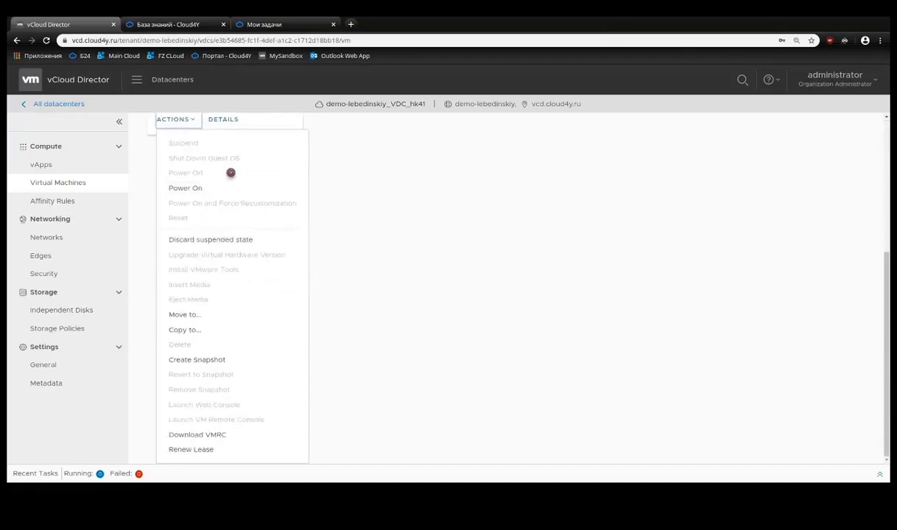
scroll(206, 202, up, 3)
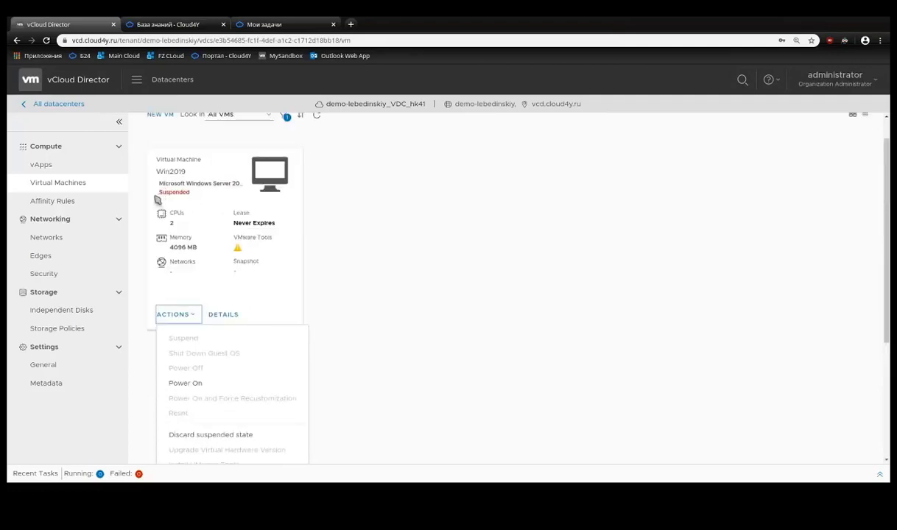
scroll(170, 221, up, 1)
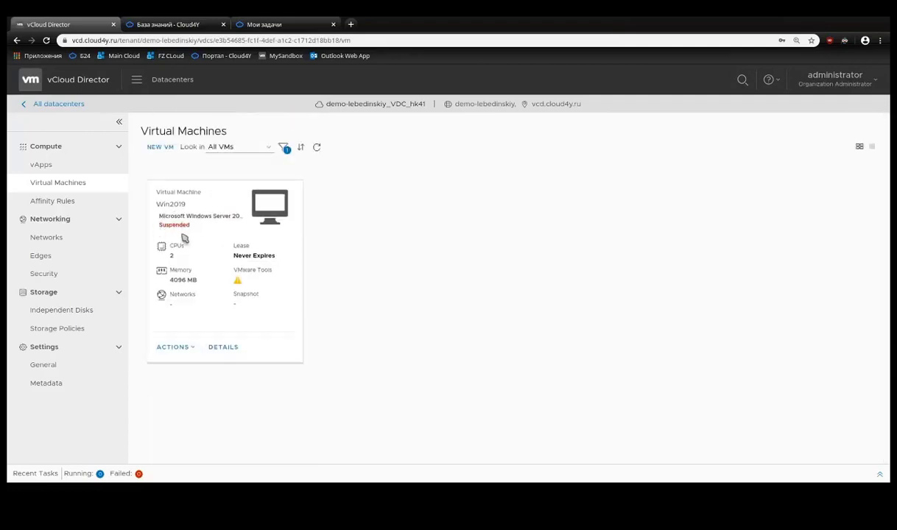
click(189, 351)
scroll(184, 344, down, 3)
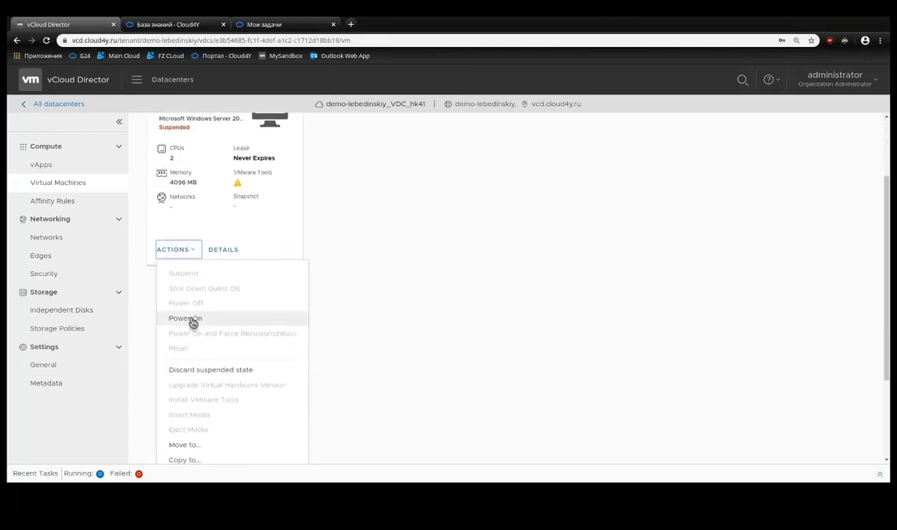
click(193, 321)
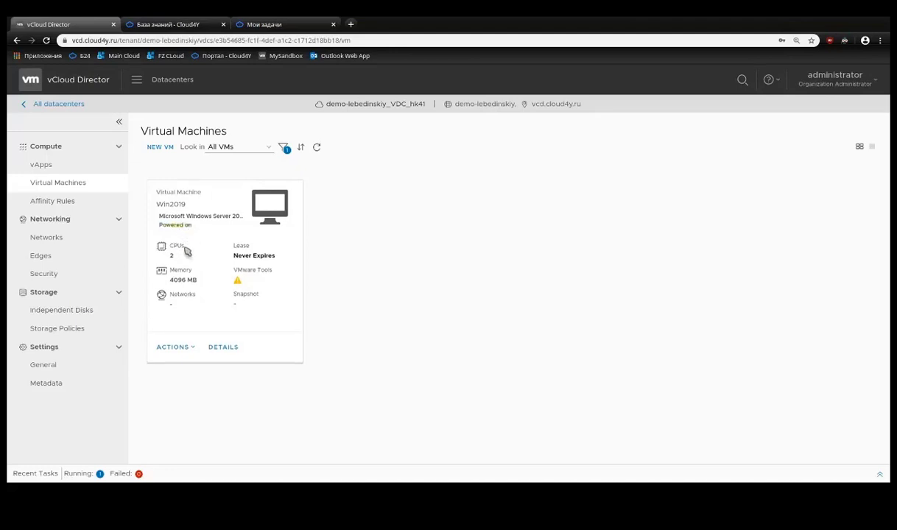
- Examine the actions offered for the running Win2019 virtual machine, including the media, move, copy and snapshot commands
click(184, 346)
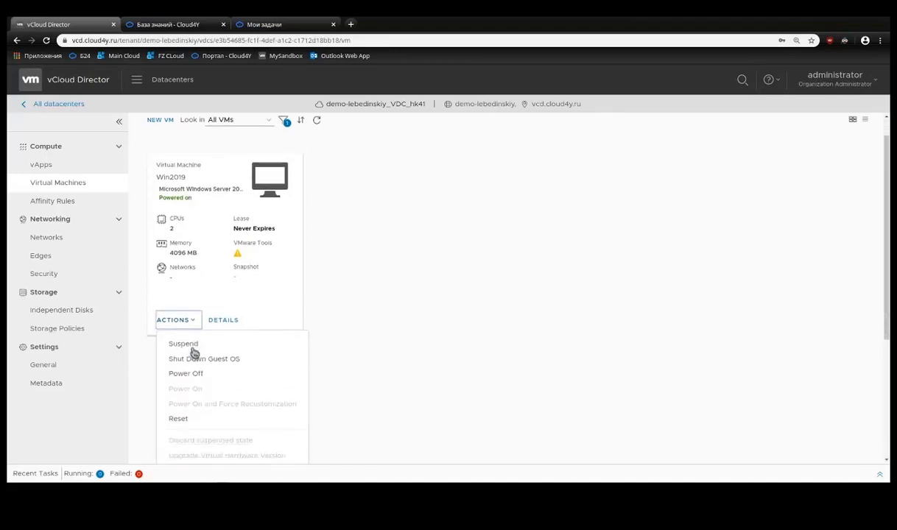
scroll(193, 354, down, 3)
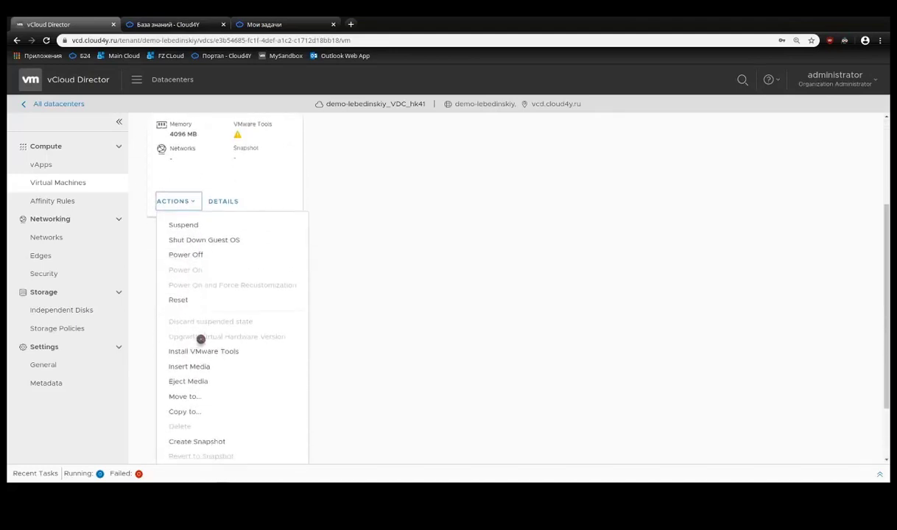
click(343, 205)
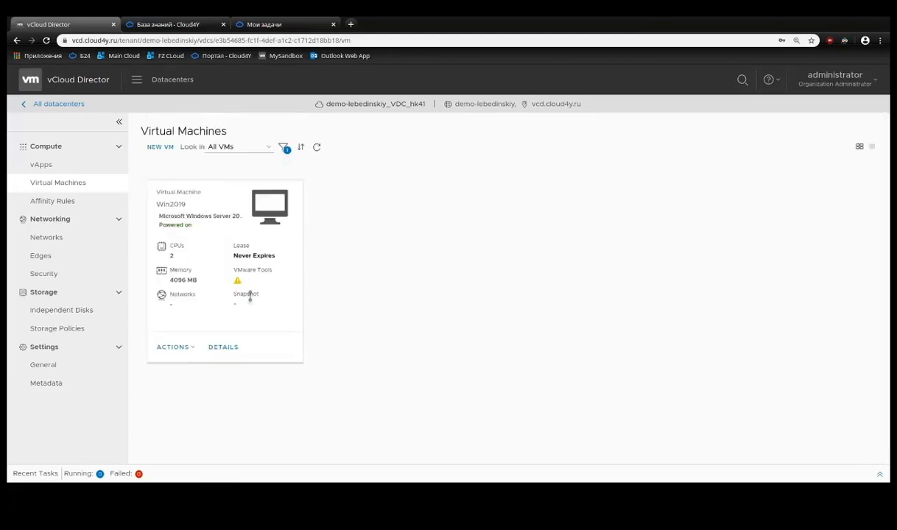
click(190, 348)
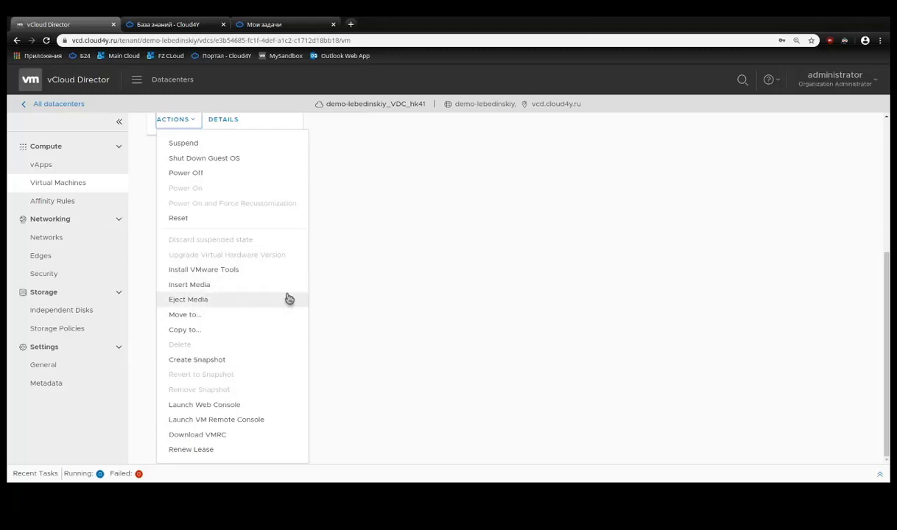
click(241, 285)
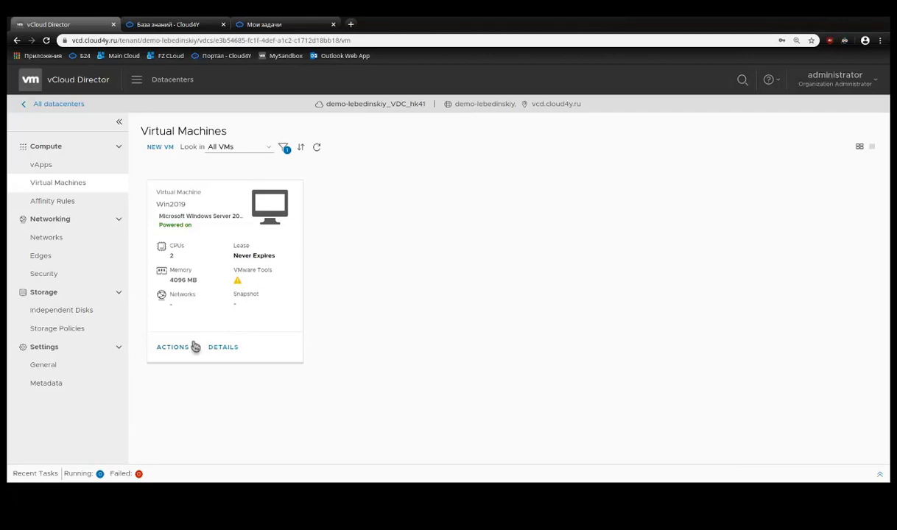
click(174, 347)
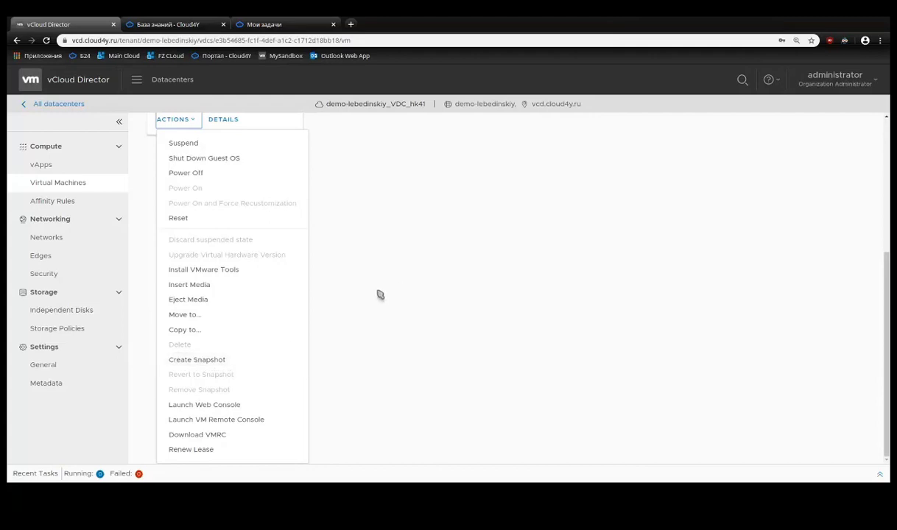
scroll(352, 320, up, 3)
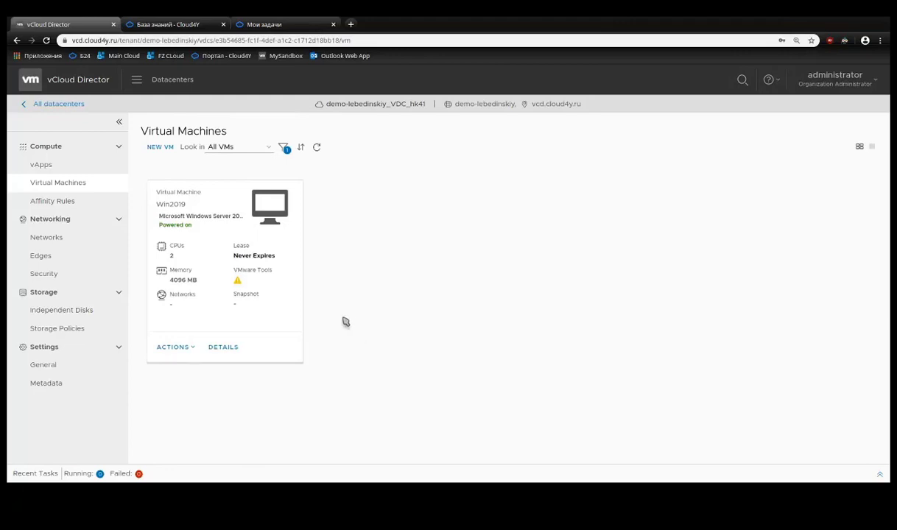
click(186, 347)
scroll(200, 361, down, 3)
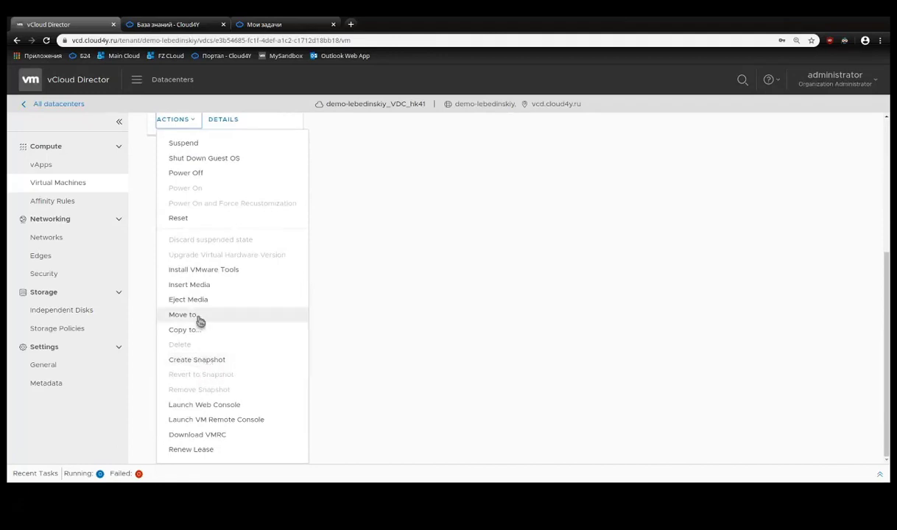
click(348, 273)
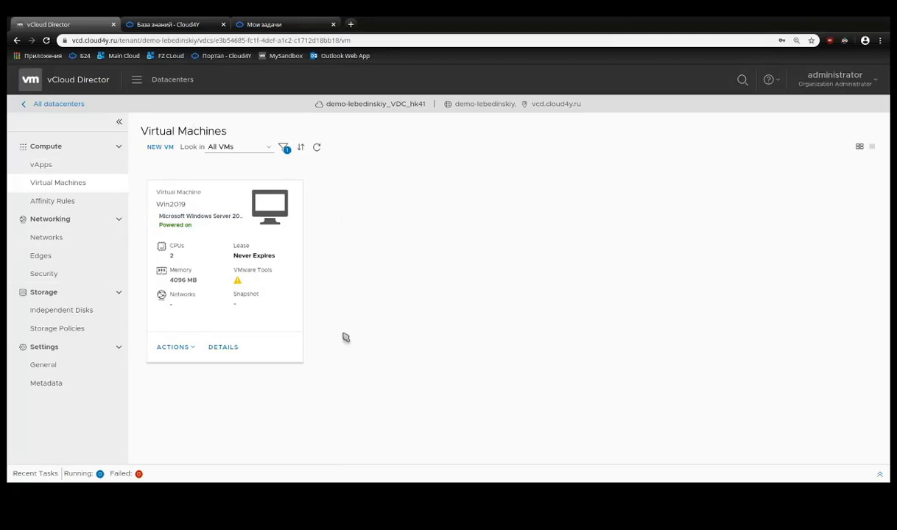
- Open the details of the Win2019 vApp and check the actions available for the virtual machine inside it
click(44, 168)
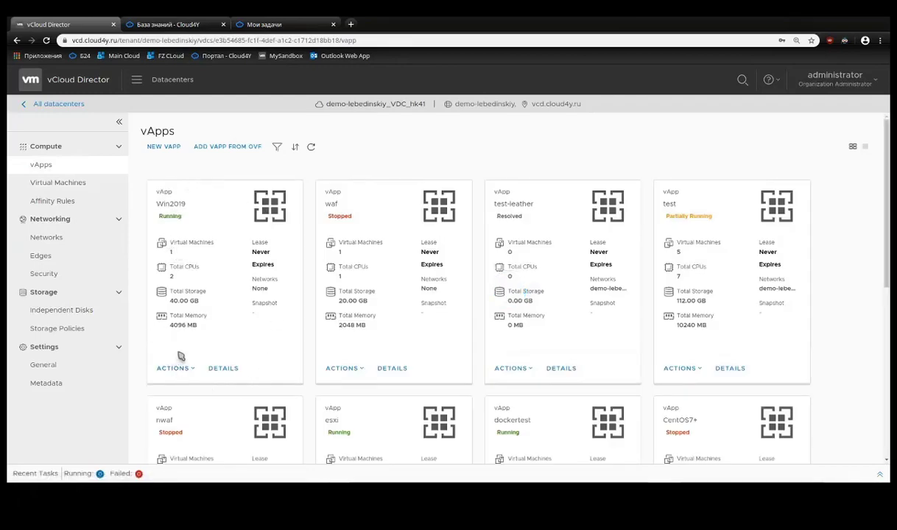
click(222, 369)
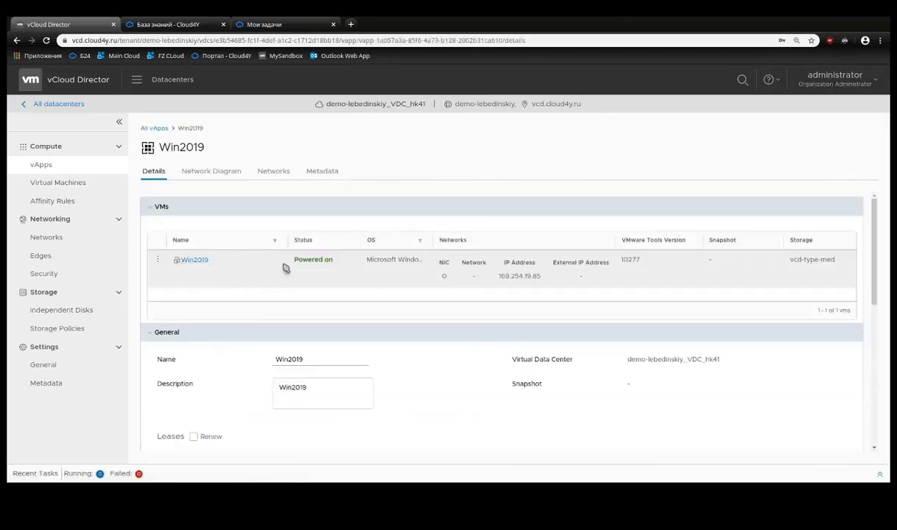
click(157, 261)
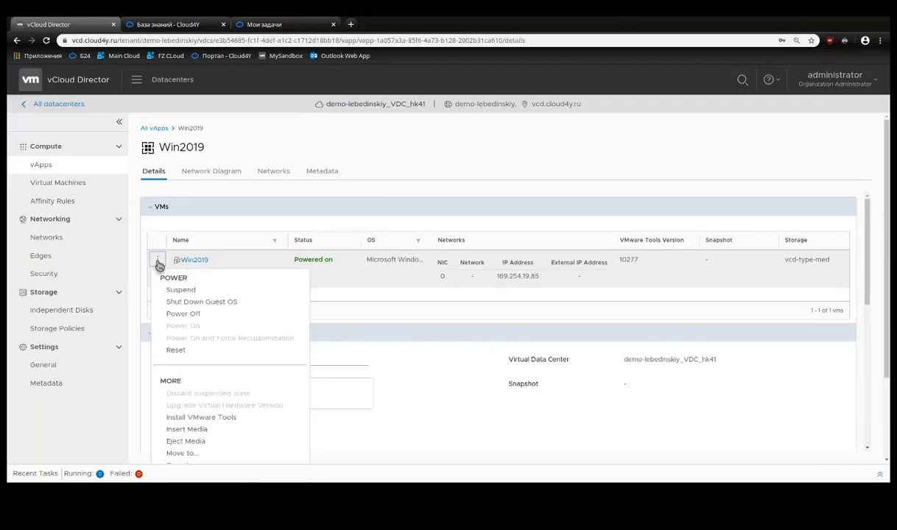
click(158, 262)
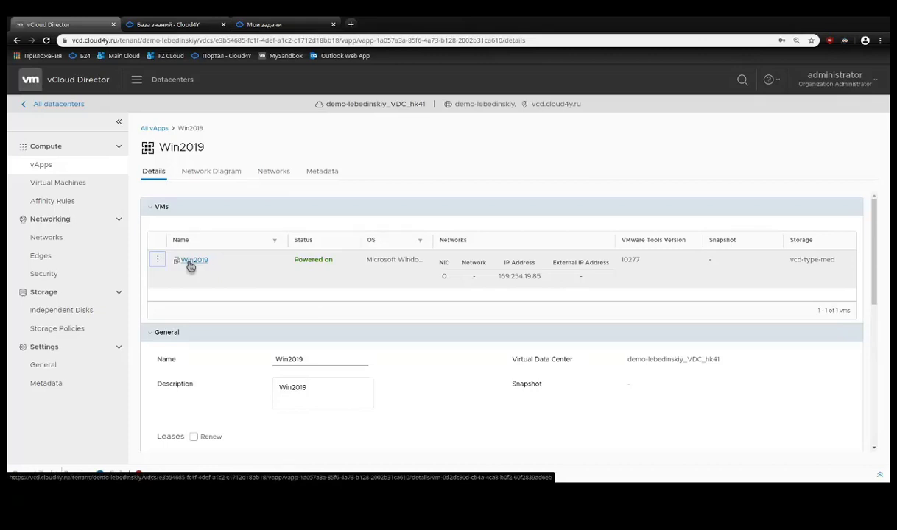
- View the general settings of the virtual machine inside the Win2019 vApp, and return to the vApp's details through the vApp list
click(191, 262)
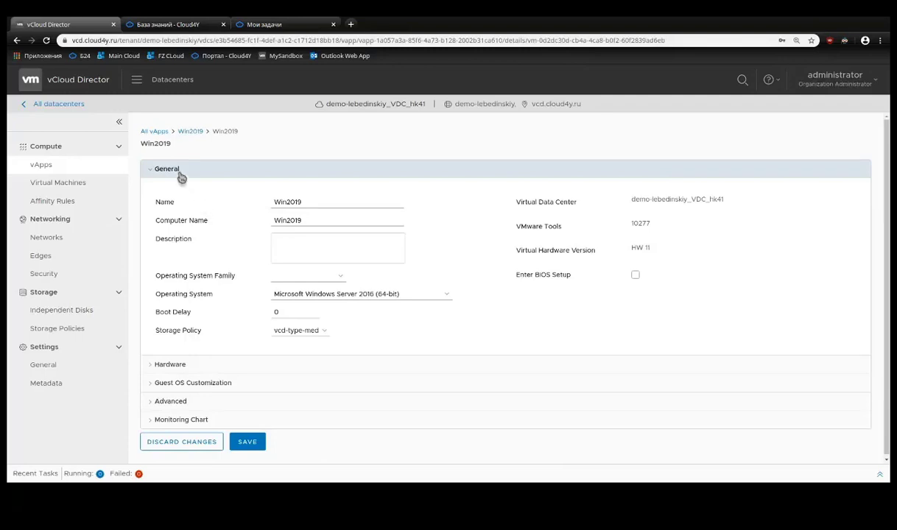
click(41, 164)
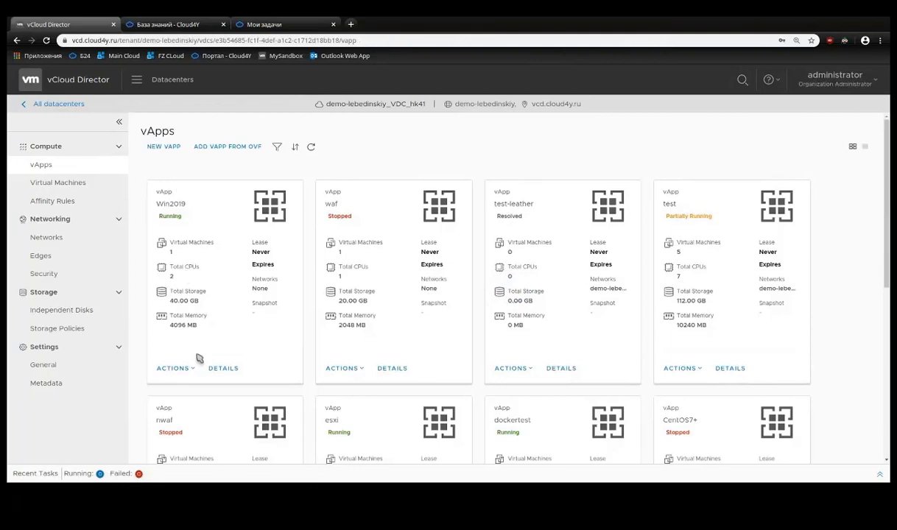
click(223, 369)
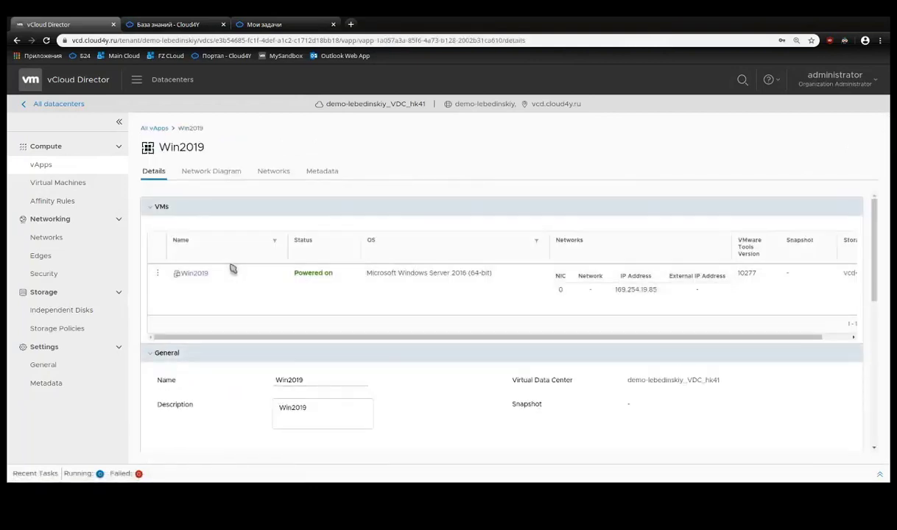
- Examine the full set of power, media, move, copy, snapshot and console actions for the virtual machine in the Win2019 vApp
click(157, 273)
scroll(182, 374, down, 1)
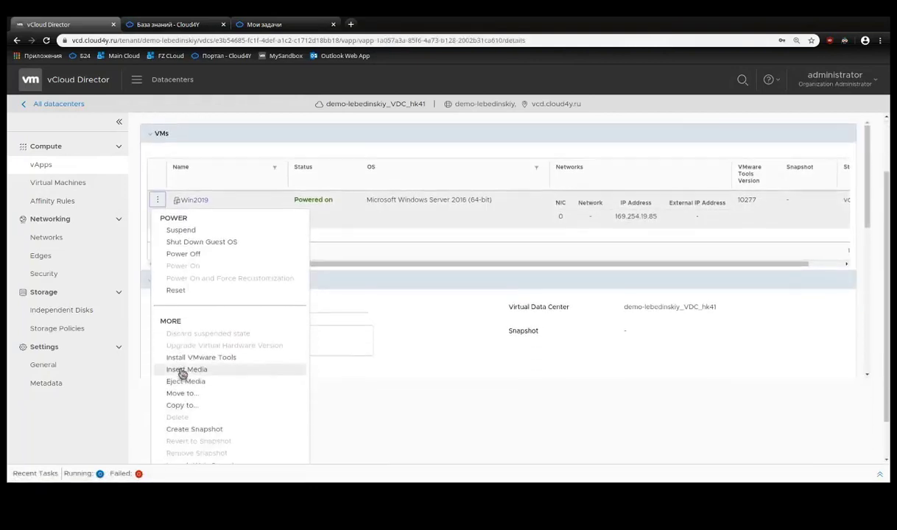
scroll(182, 374, down, 1)
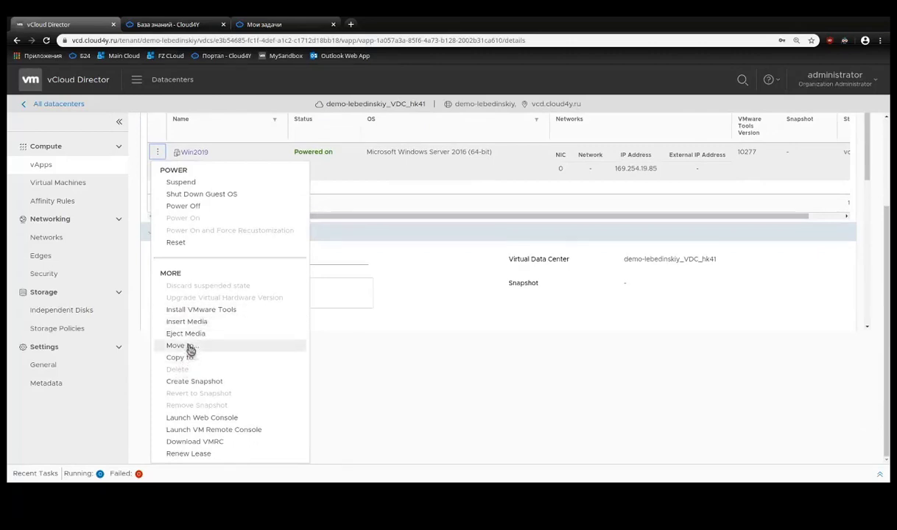
click(161, 155)
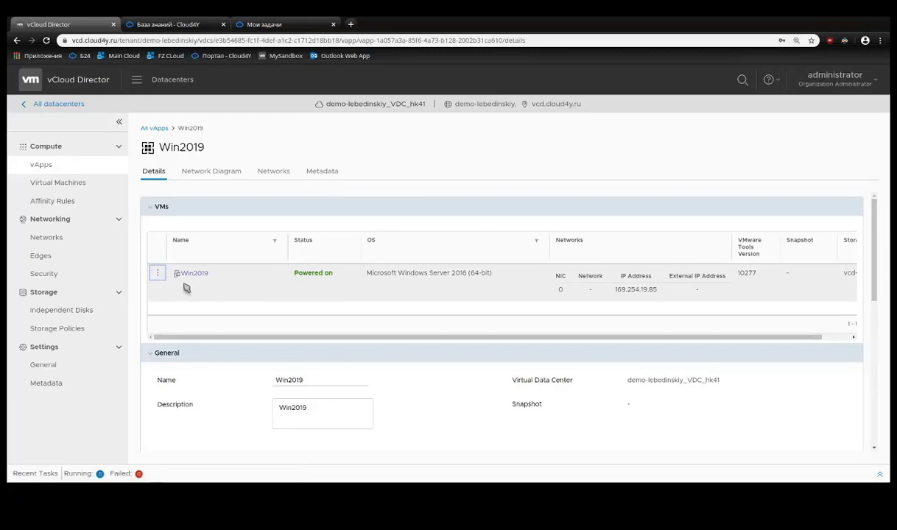
- Filter the list of all virtual machines by the name "win"
click(71, 184)
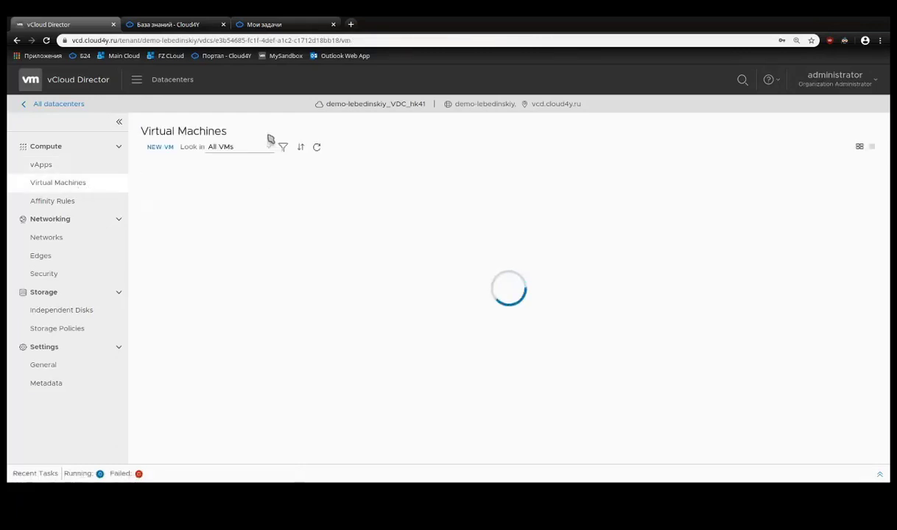
click(283, 147)
click(425, 170)
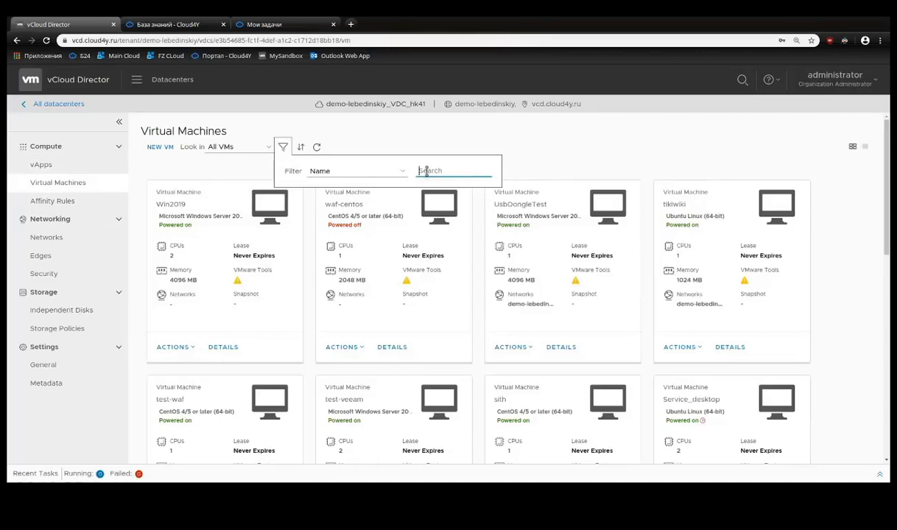
text(win)
- Launch the web console of the Win2019 virtual machine from the filtered list
click(180, 347)
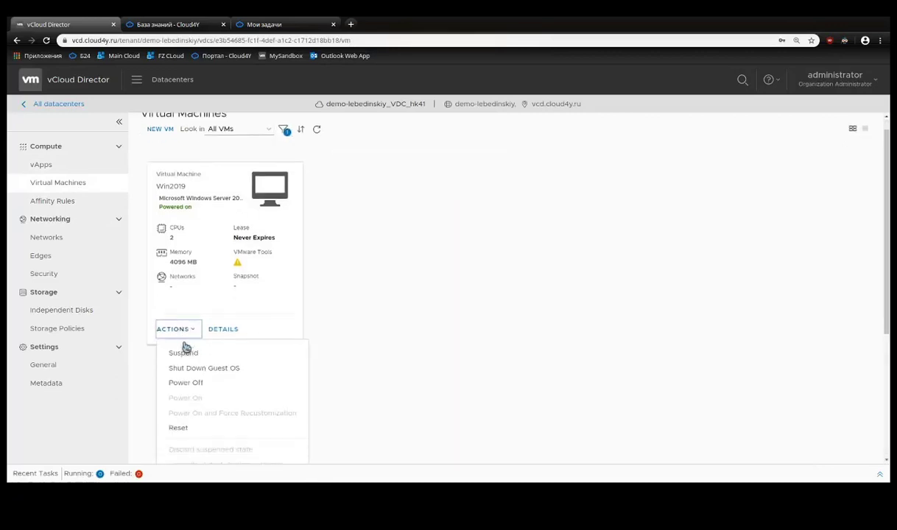
scroll(184, 347, down, 3)
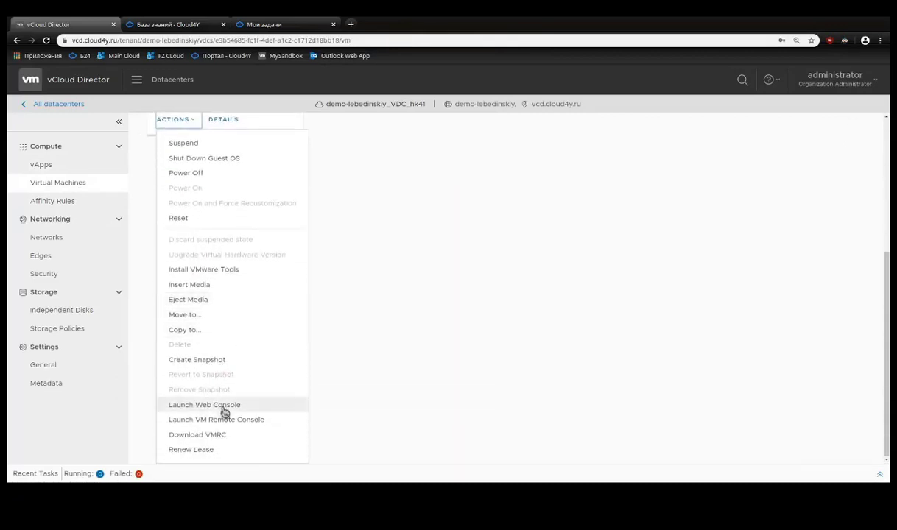
click(225, 406)
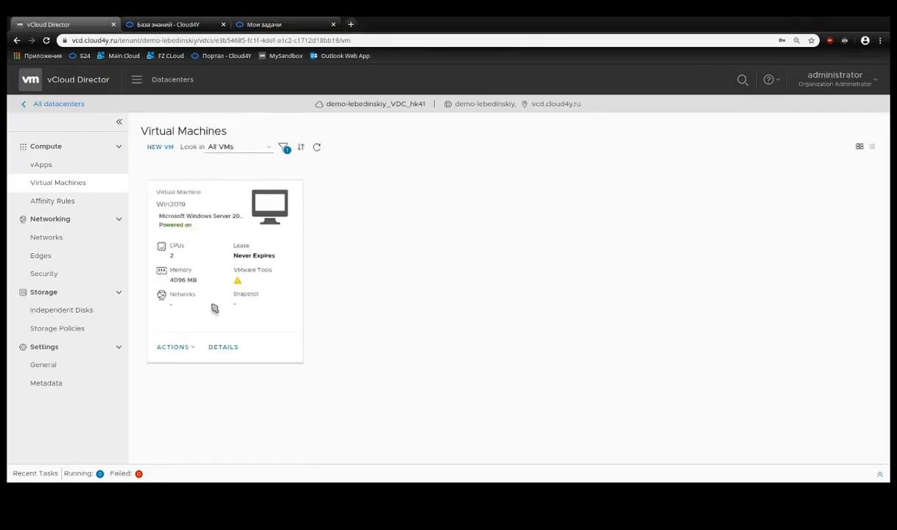
- Launch the web console of the Win2019 virtual machine once more and return to its available actions
click(175, 347)
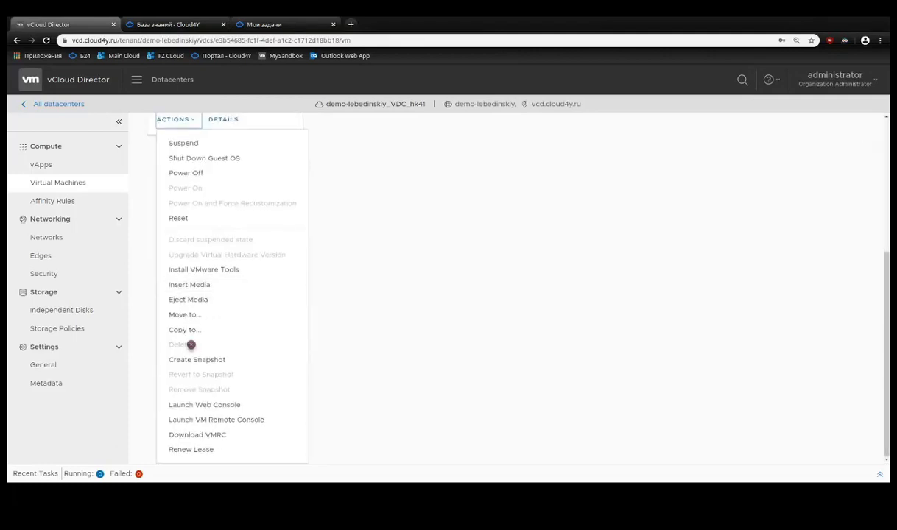
click(221, 407)
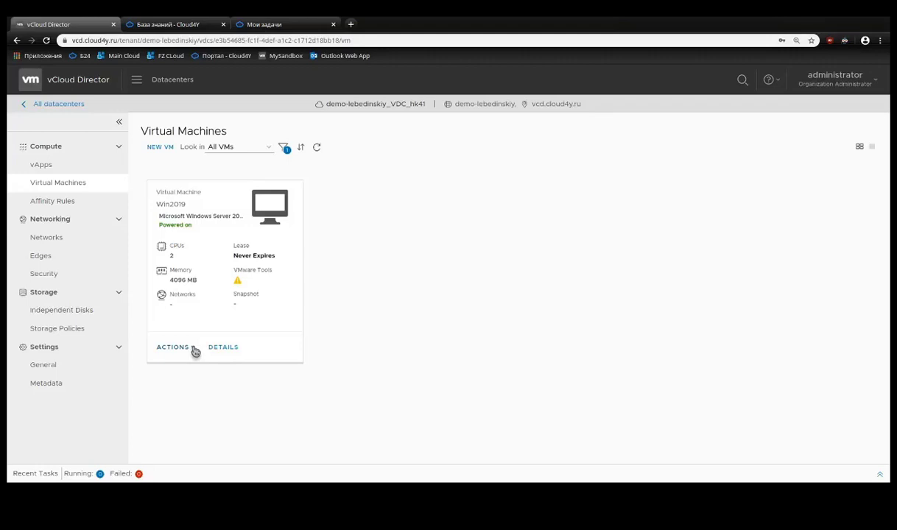
click(193, 351)
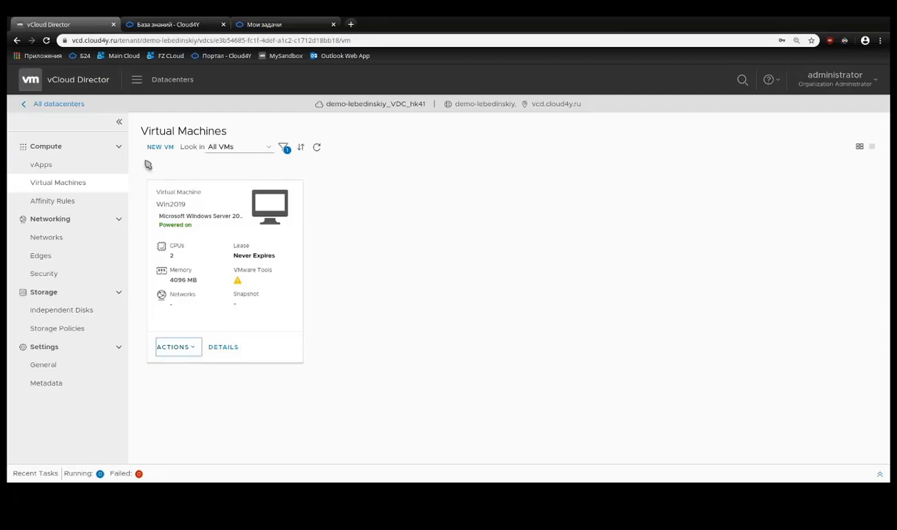